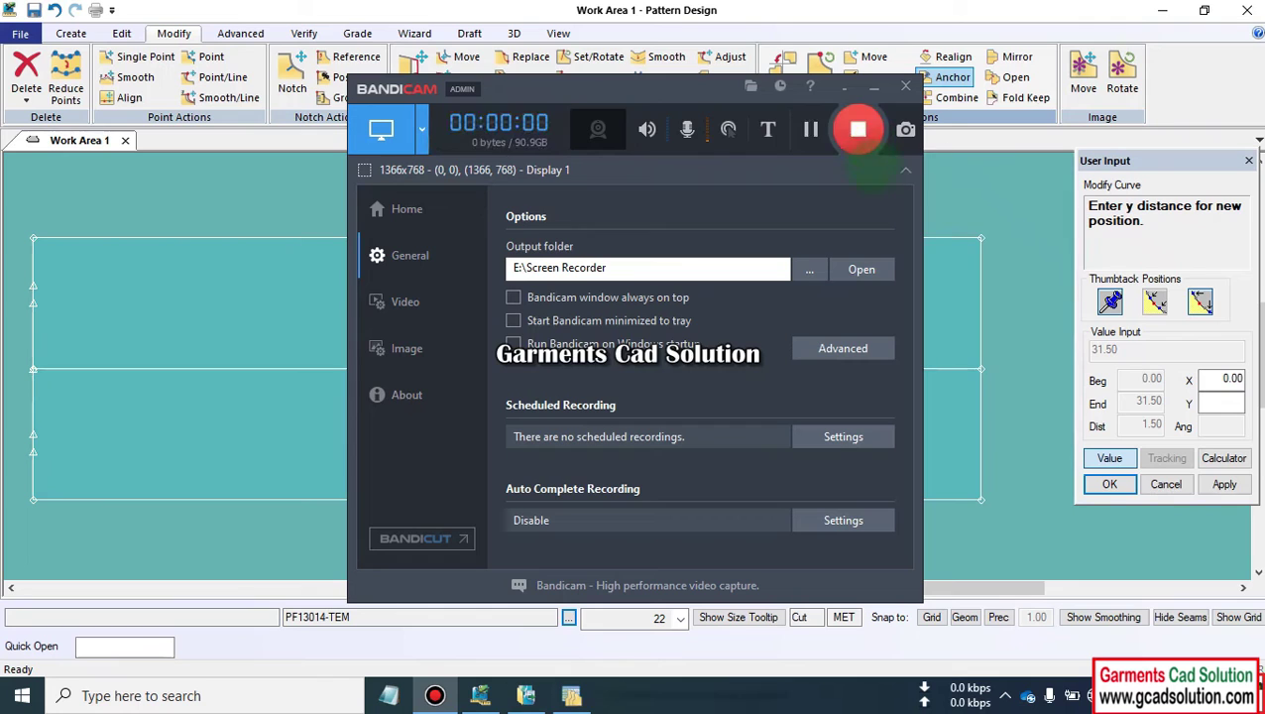
- Save the trouser draft pieces, overwriting the concurrent-editing conflict, then begin a second save
click(874, 88)
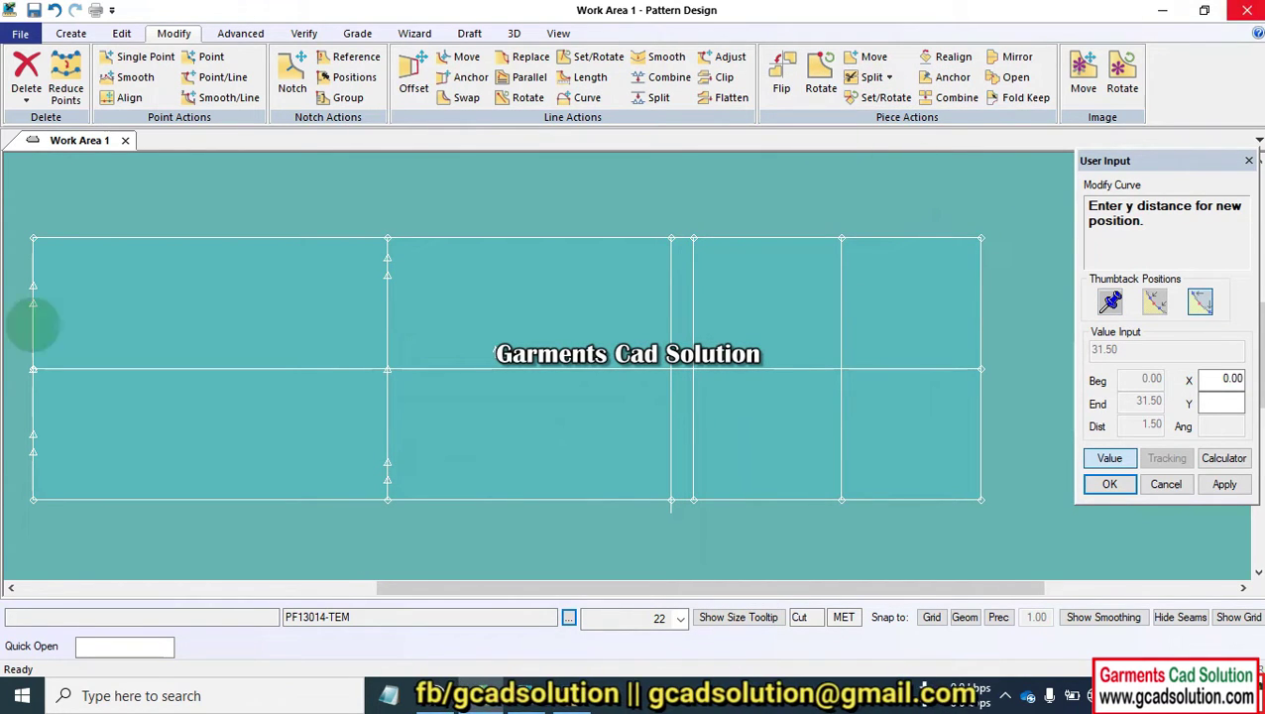
click(33, 10)
click(548, 323)
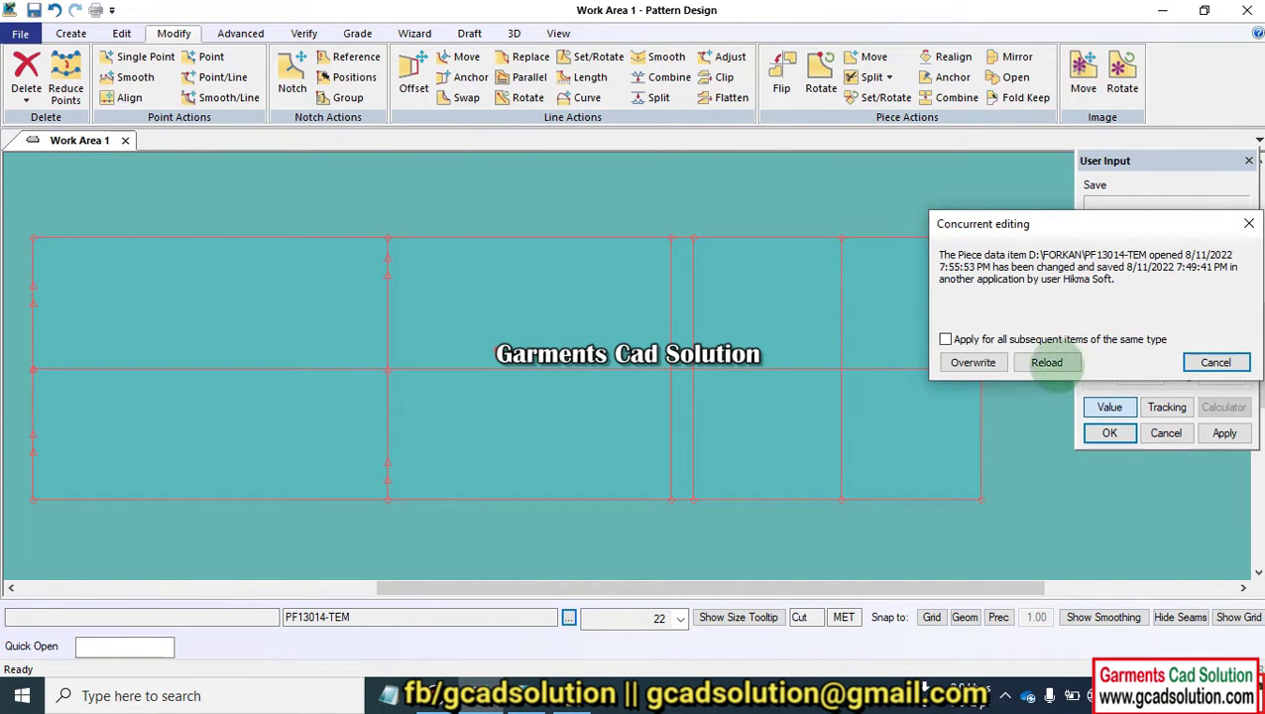
click(972, 363)
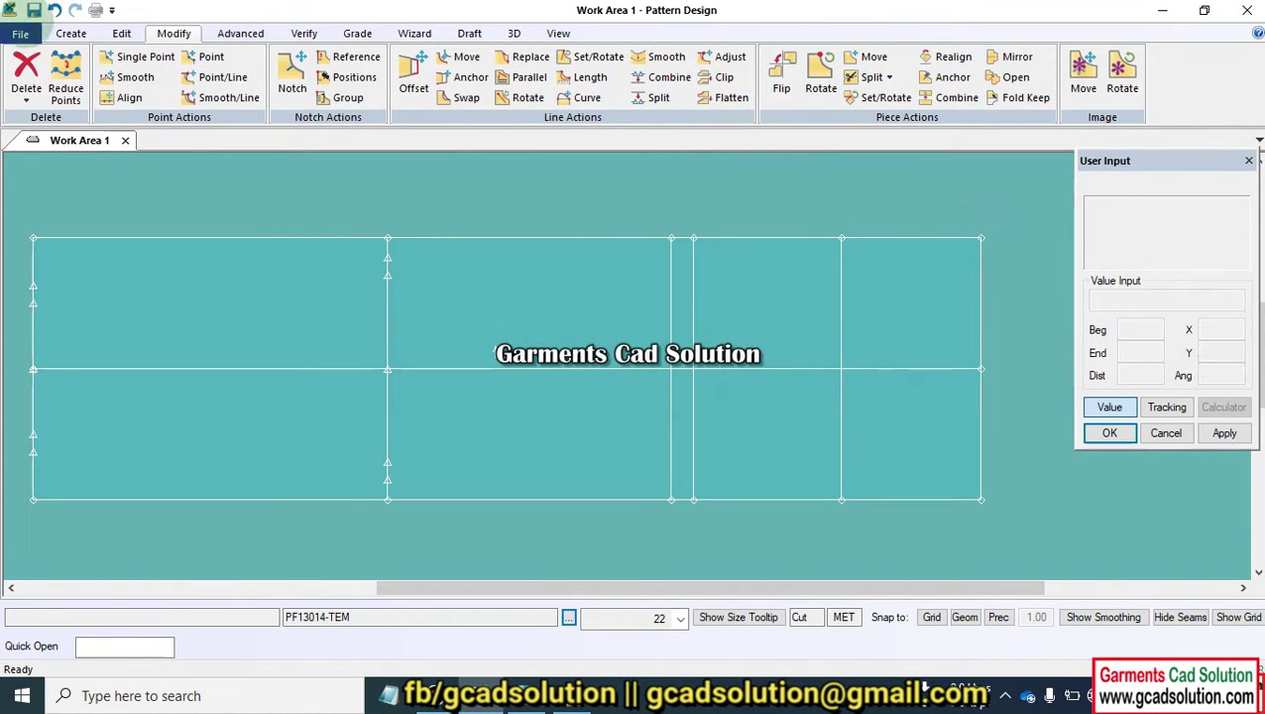
click(34, 10)
click(740, 466)
right_click(694, 406)
click(722, 412)
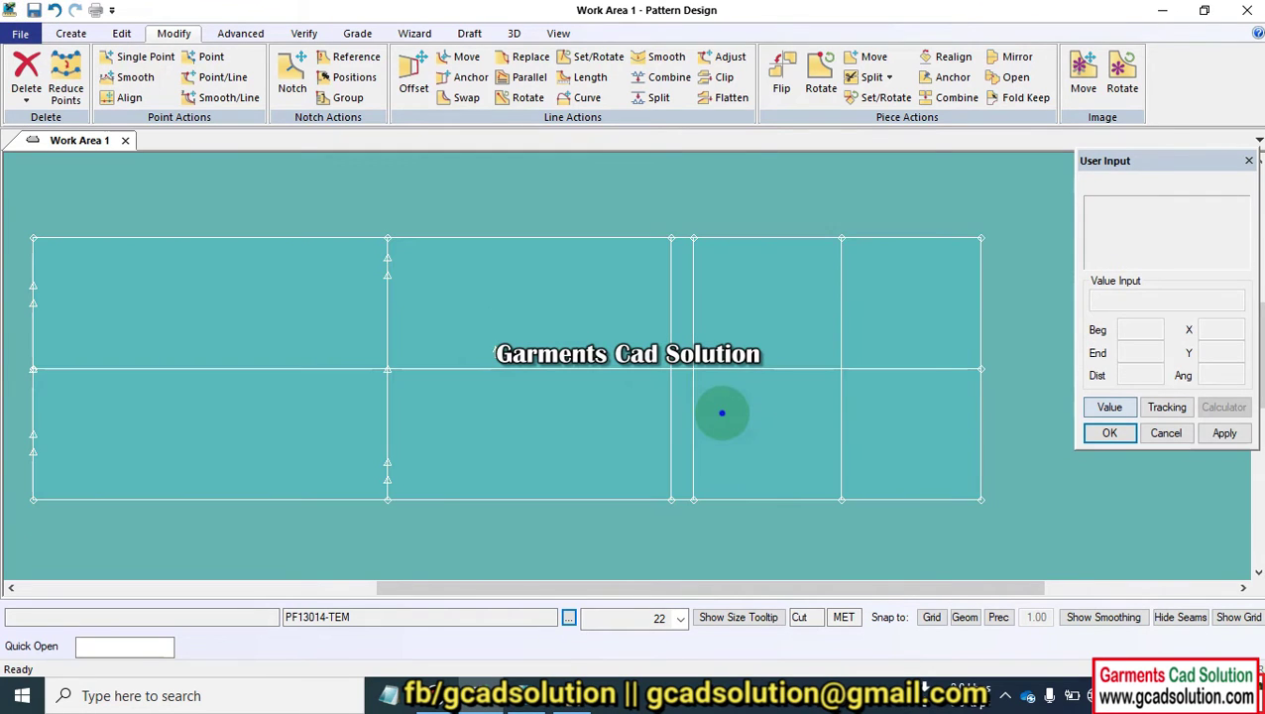
right_click(722, 412)
click(567, 414)
click(901, 420)
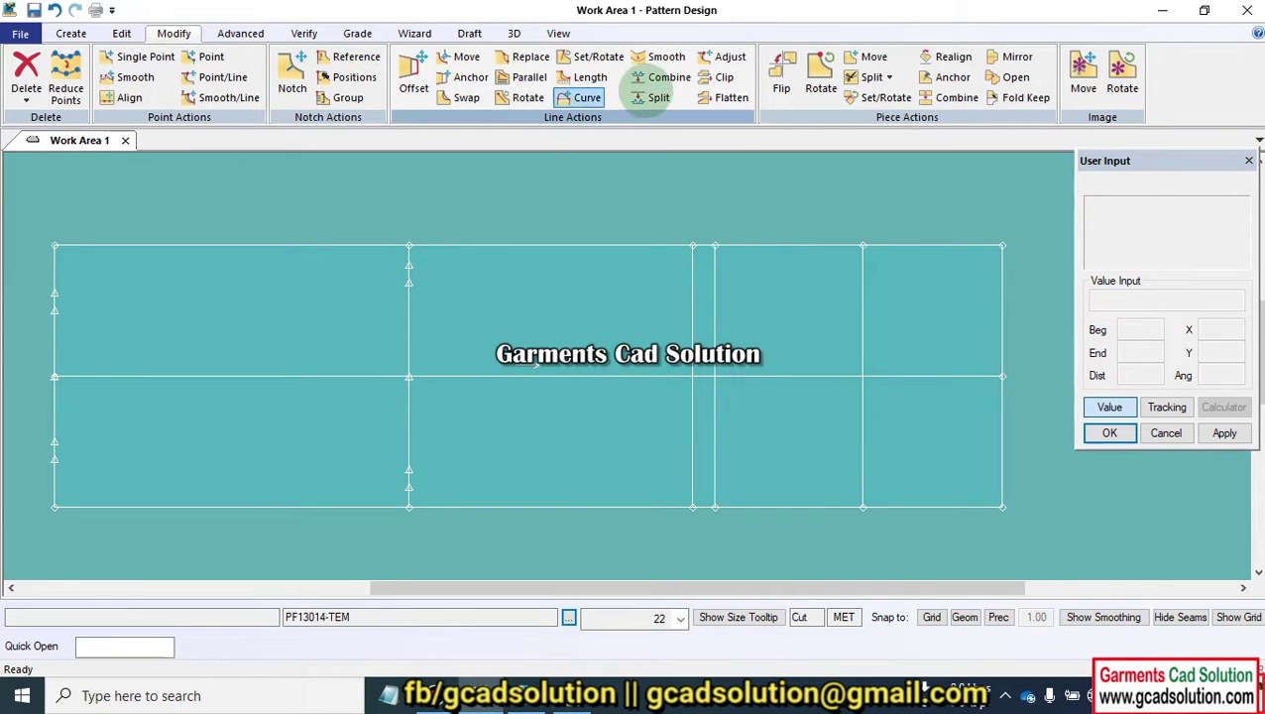
click(587, 97)
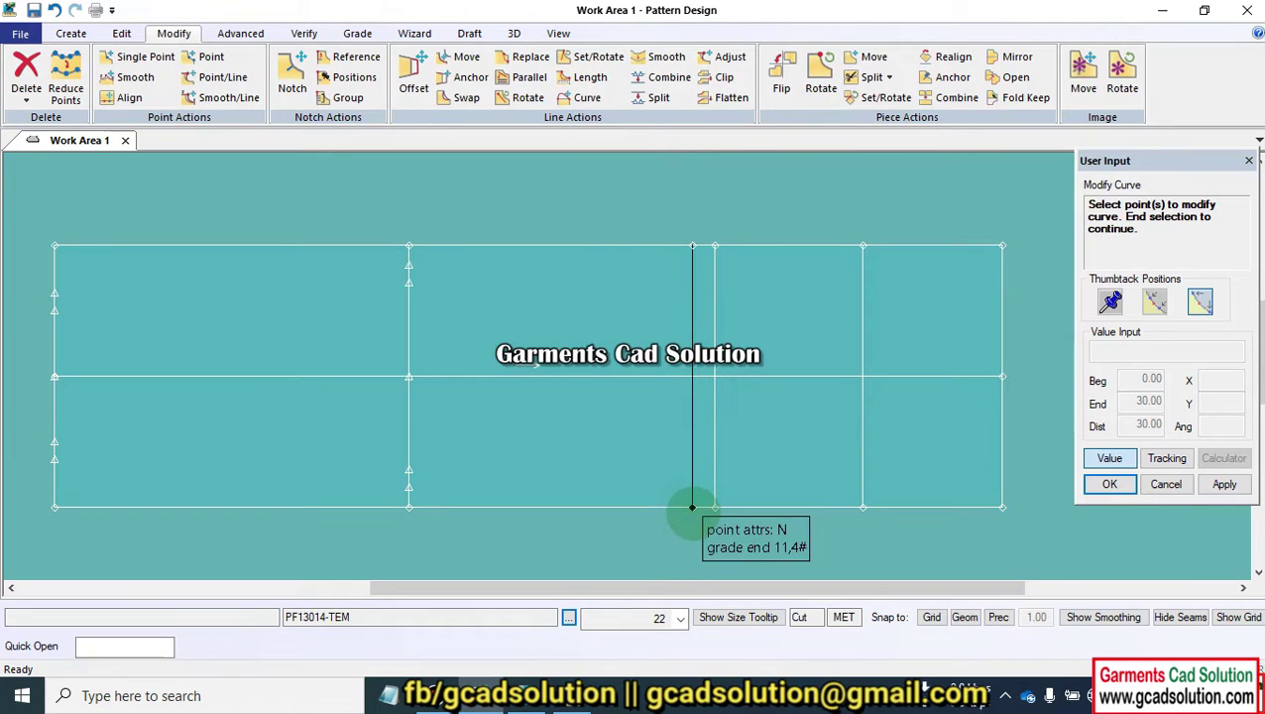
right_click(692, 508)
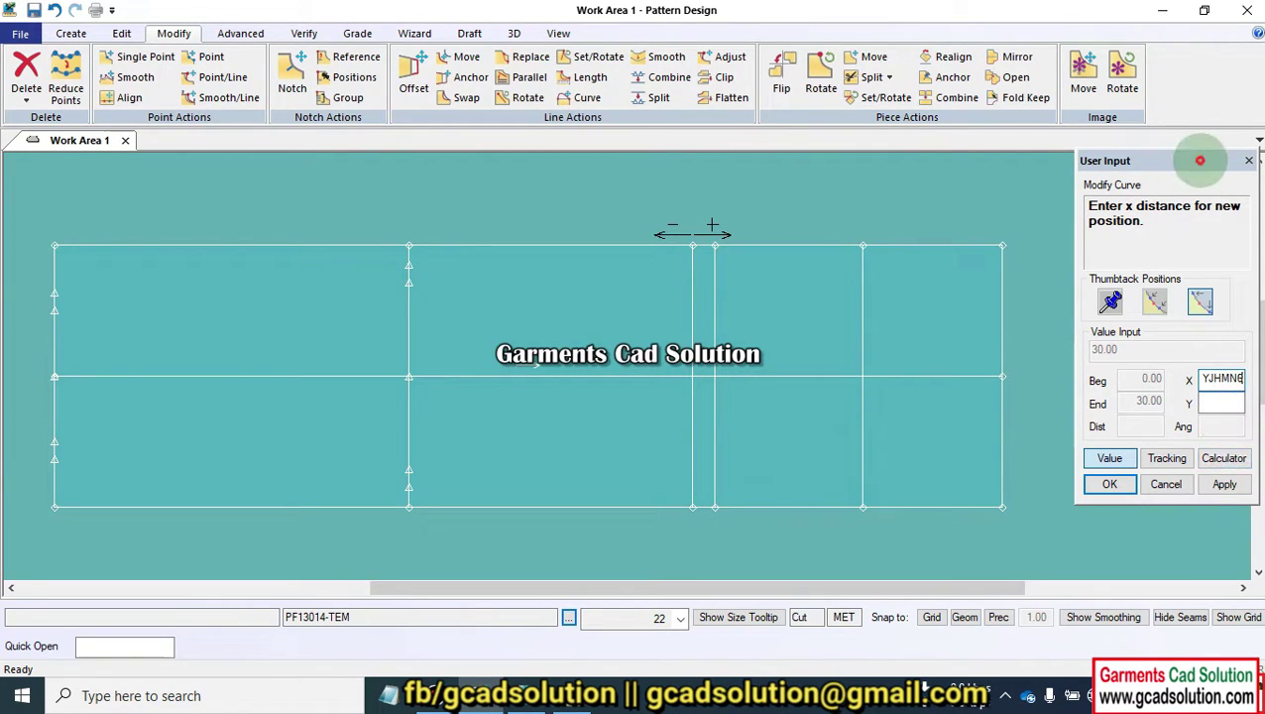
click(1200, 161)
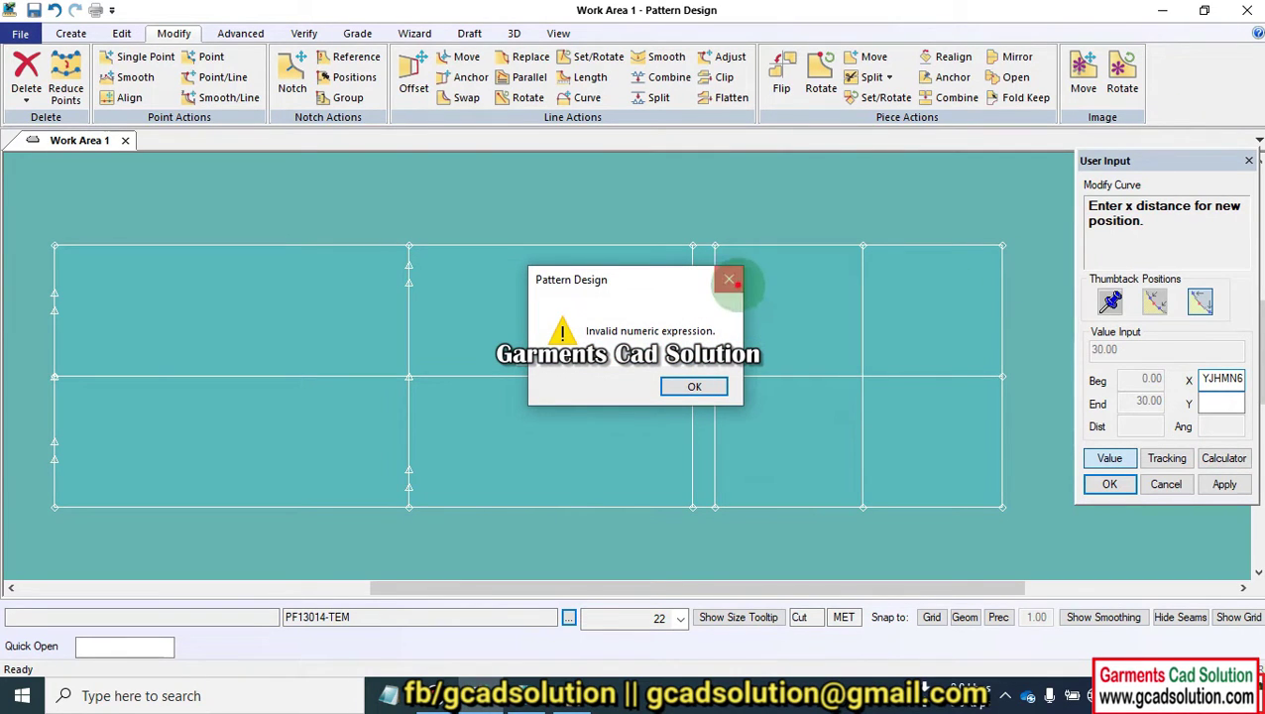
click(729, 280)
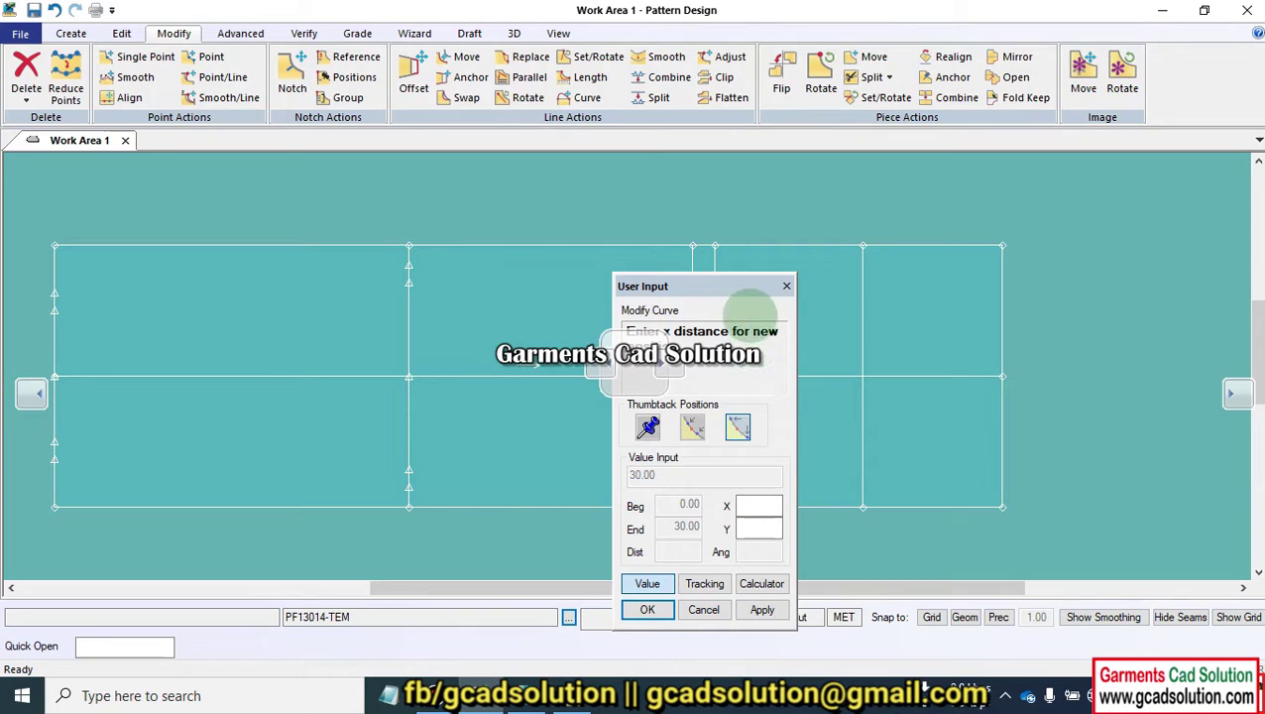
drag(739, 297, 1229, 183)
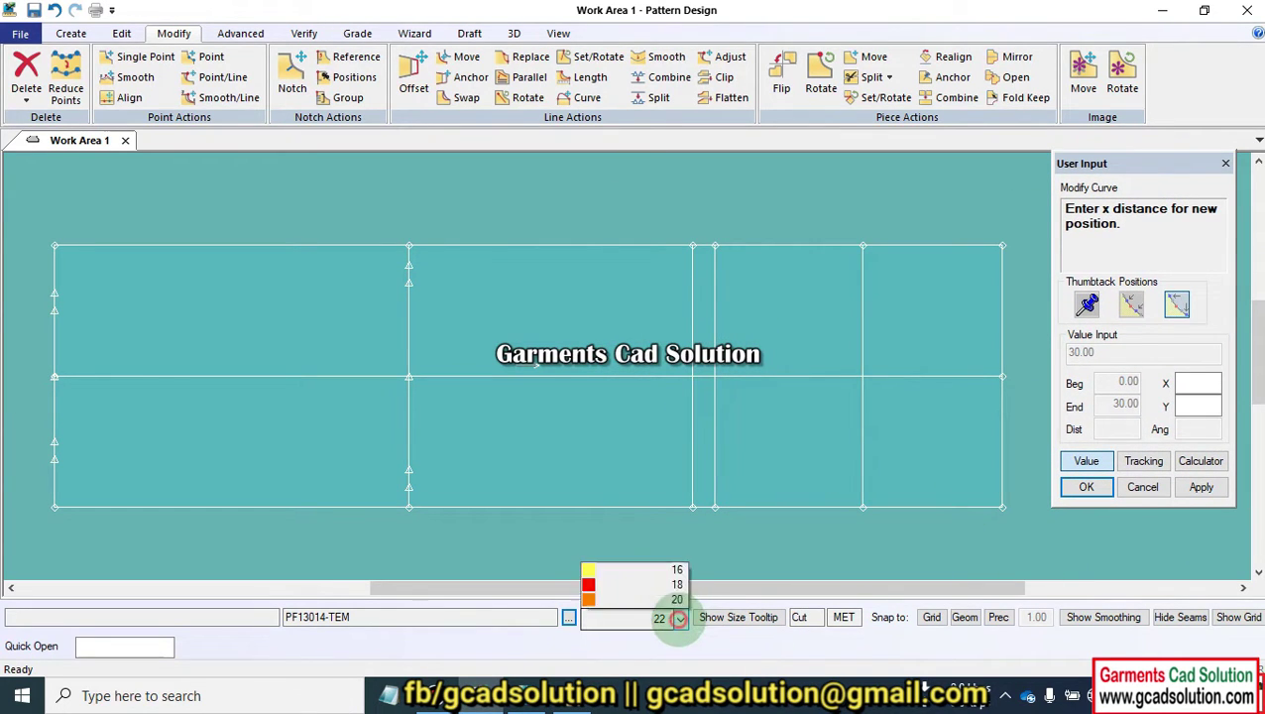
click(678, 619)
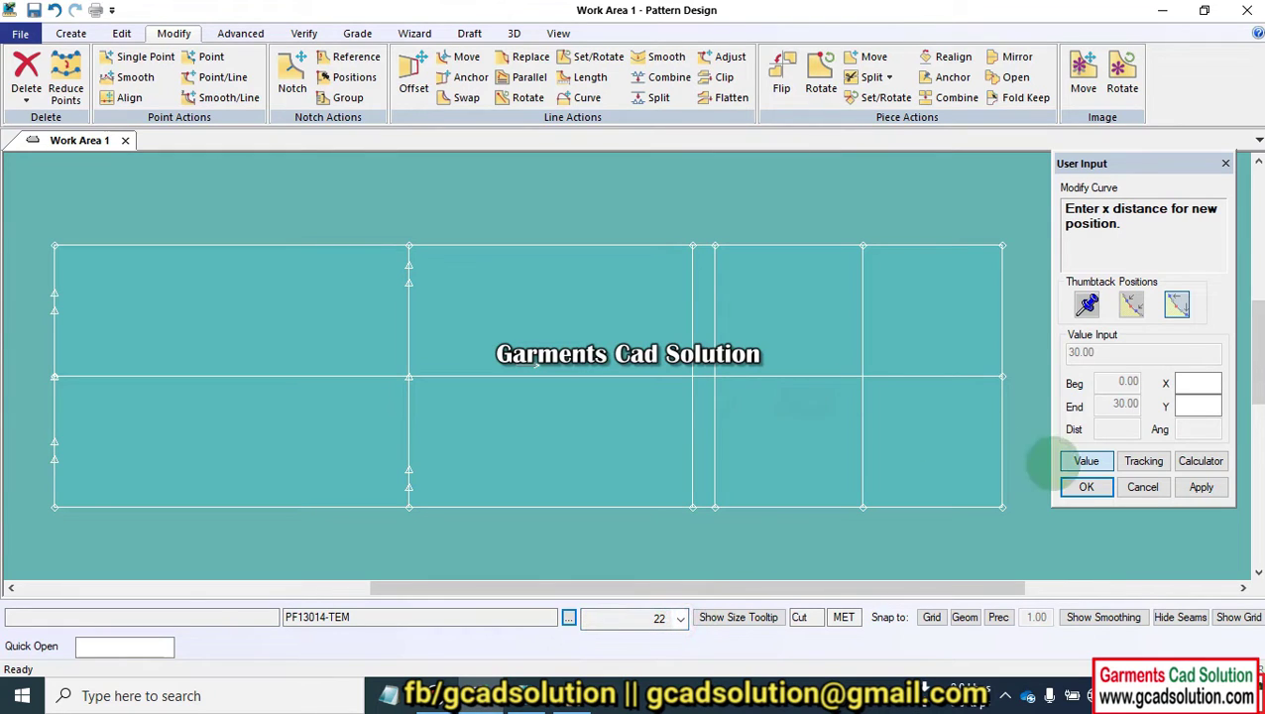
click(1063, 462)
right_click(762, 330)
click(713, 377)
right_click(556, 304)
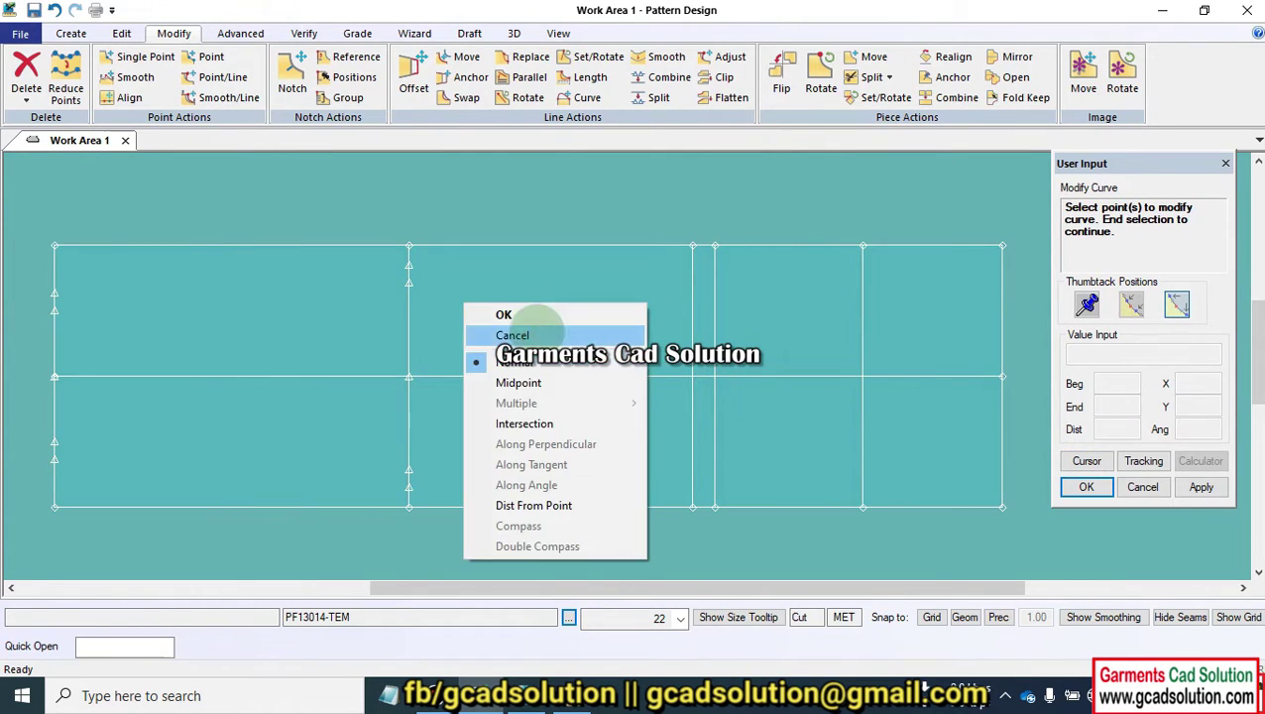
click(535, 334)
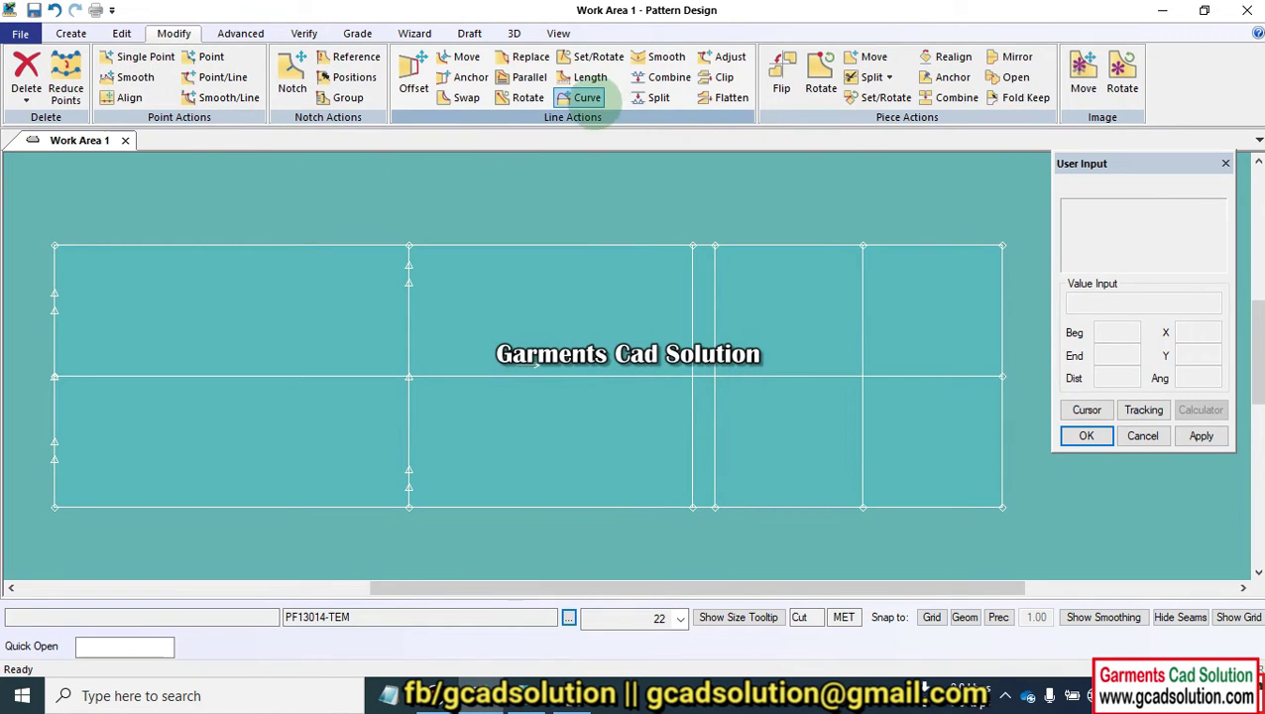
- Reshape the internal line into a vertical segment, its lower end raised by Y 7.88
click(587, 97)
click(695, 486)
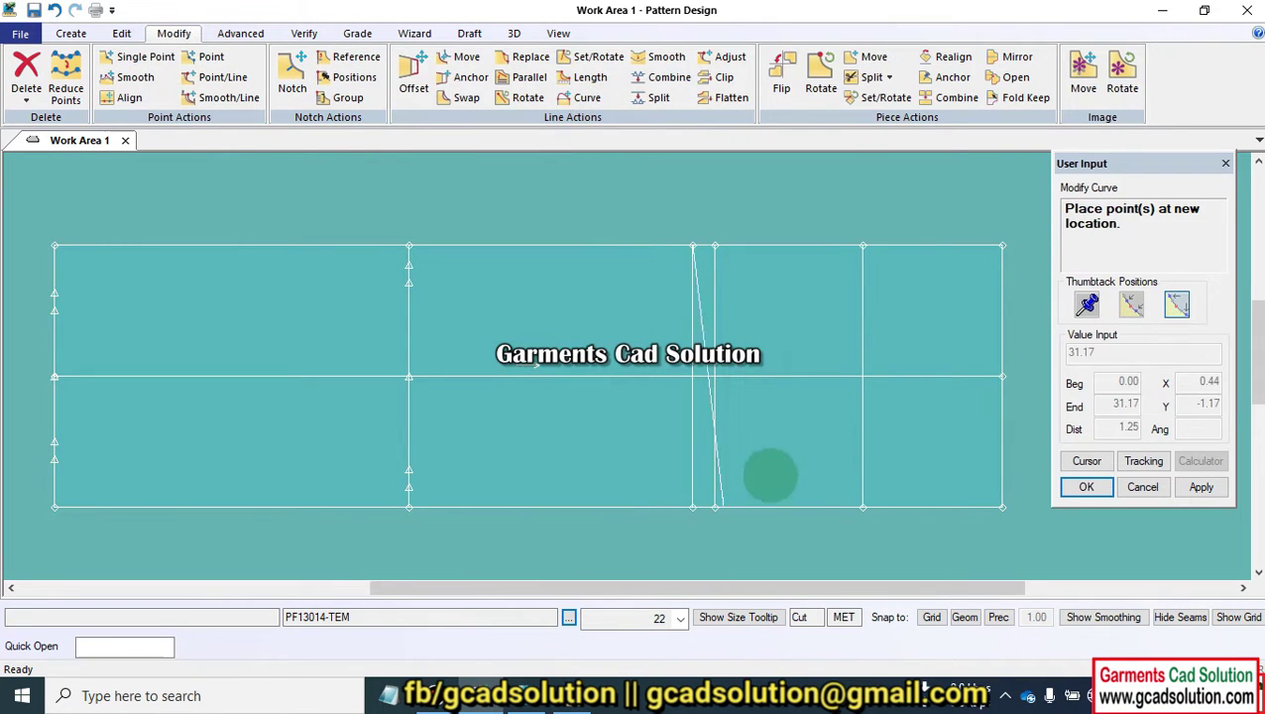
right_click(789, 409)
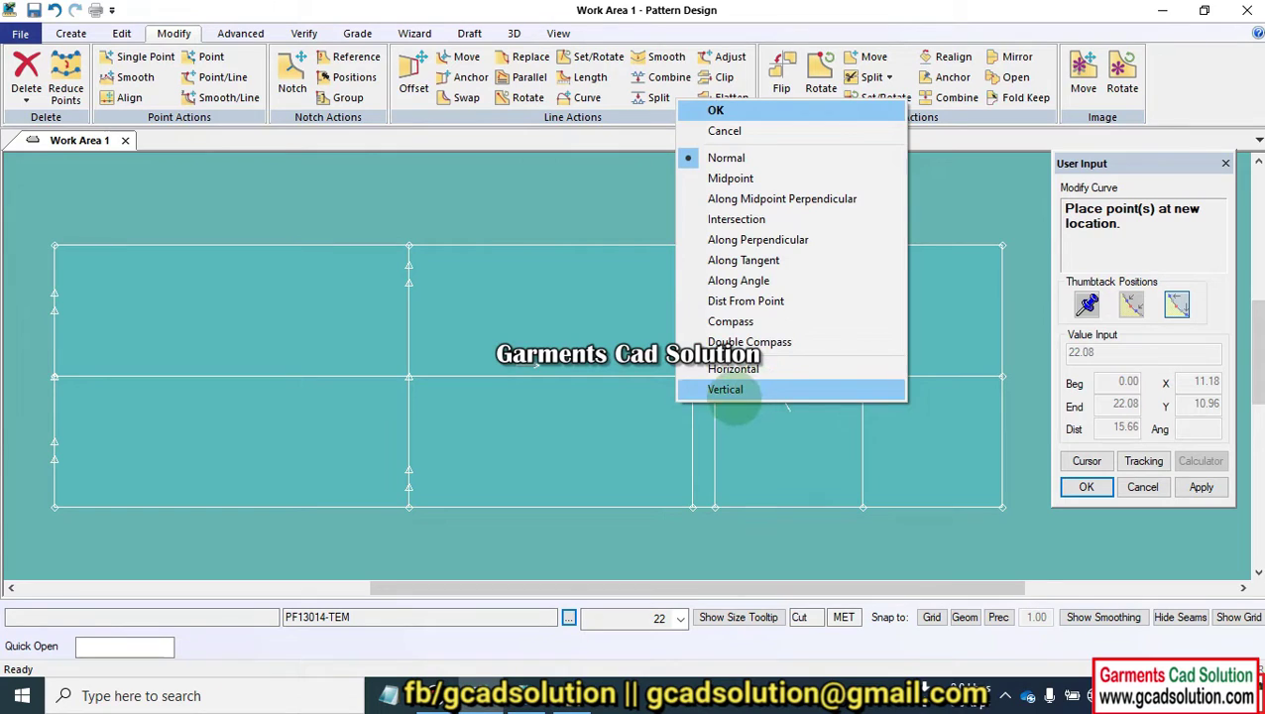
click(726, 388)
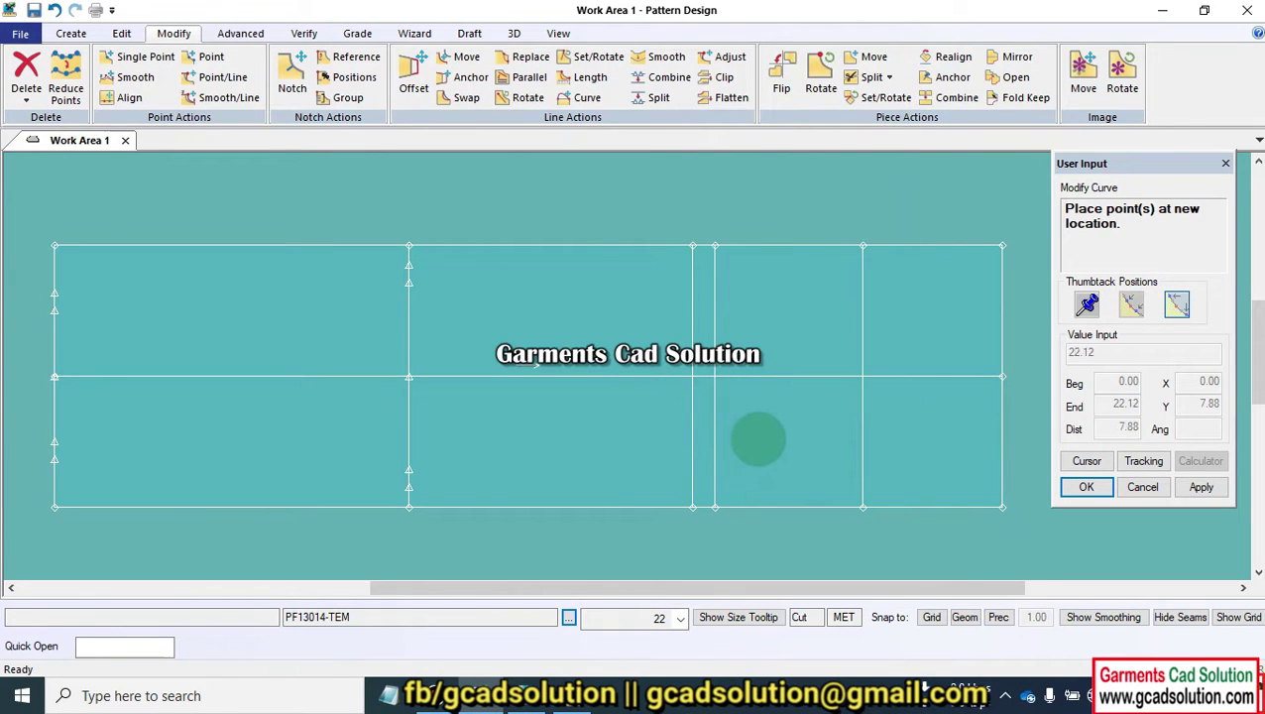
click(759, 439)
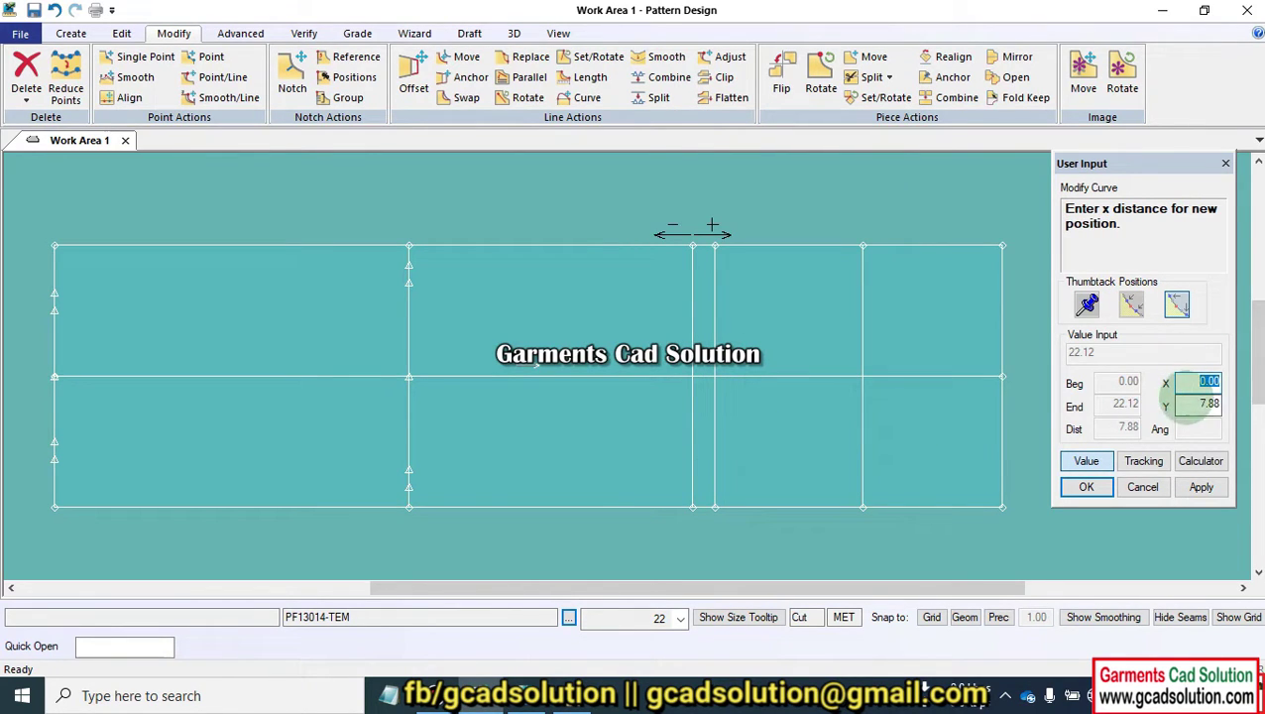
click(1197, 403)
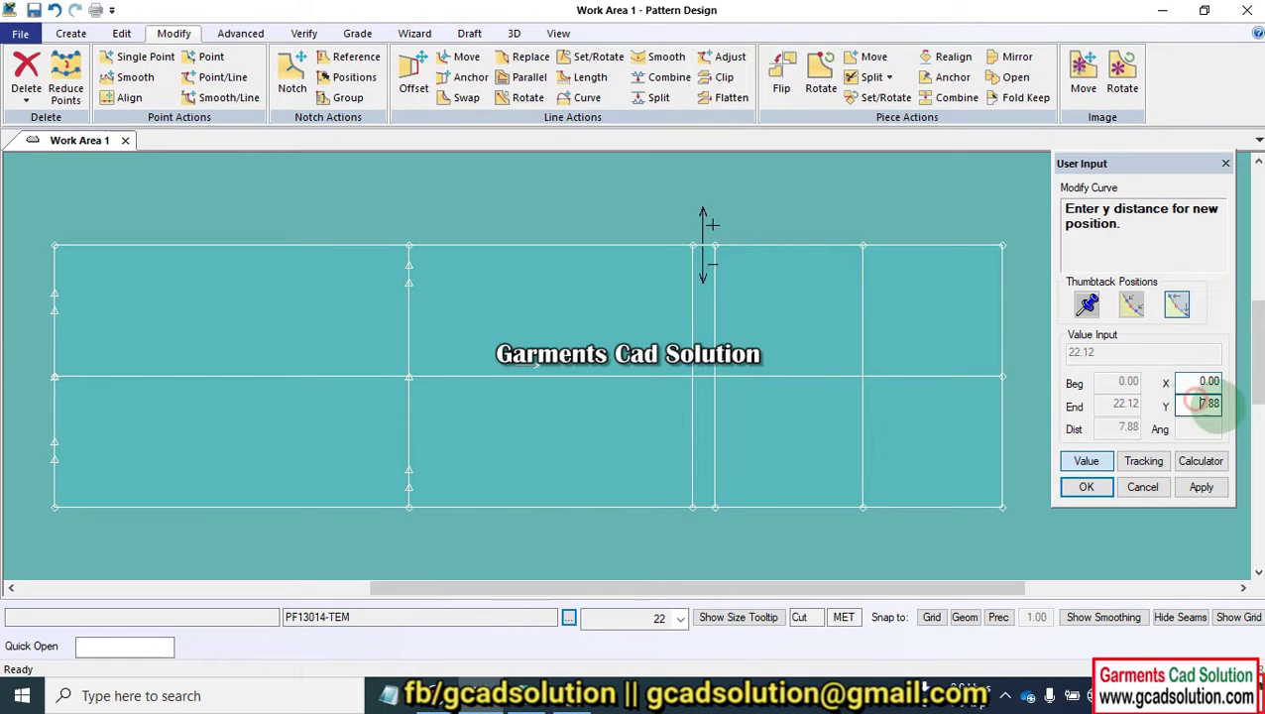
key(Return)
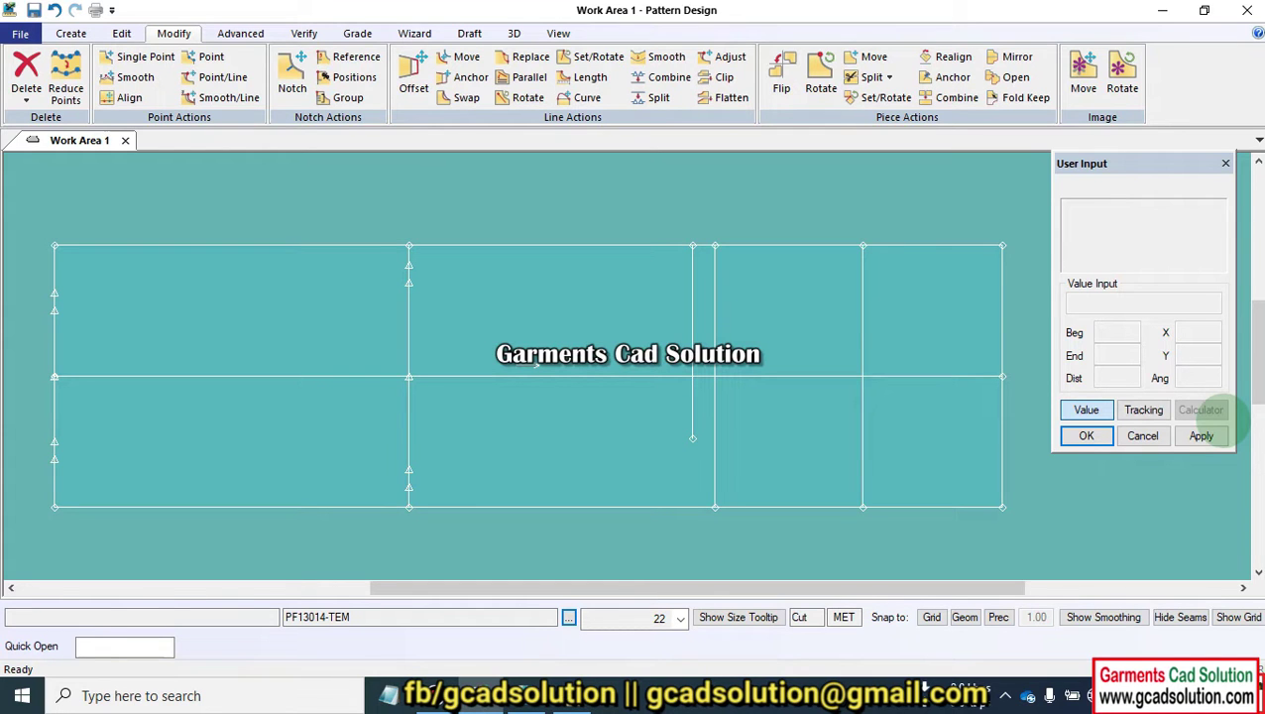
- Open Notepad and Calculator from the desktop and pin Calculator to the taskbar
click(1166, 12)
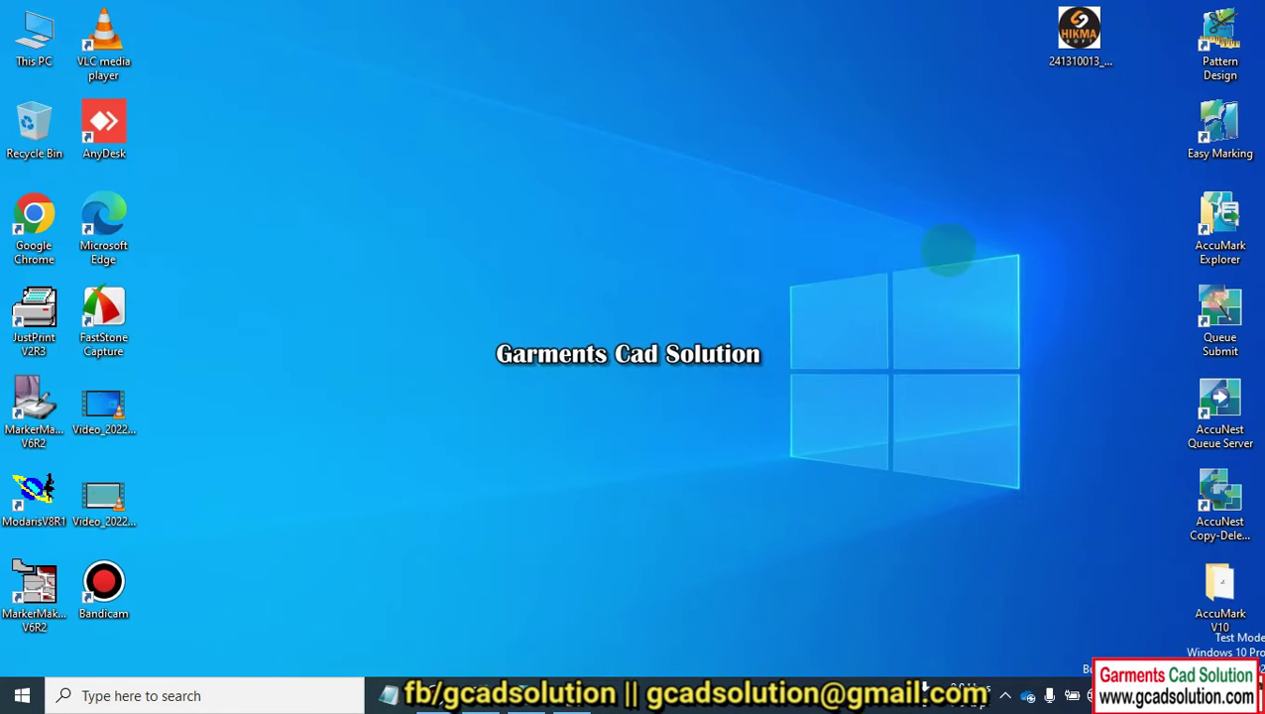
click(388, 695)
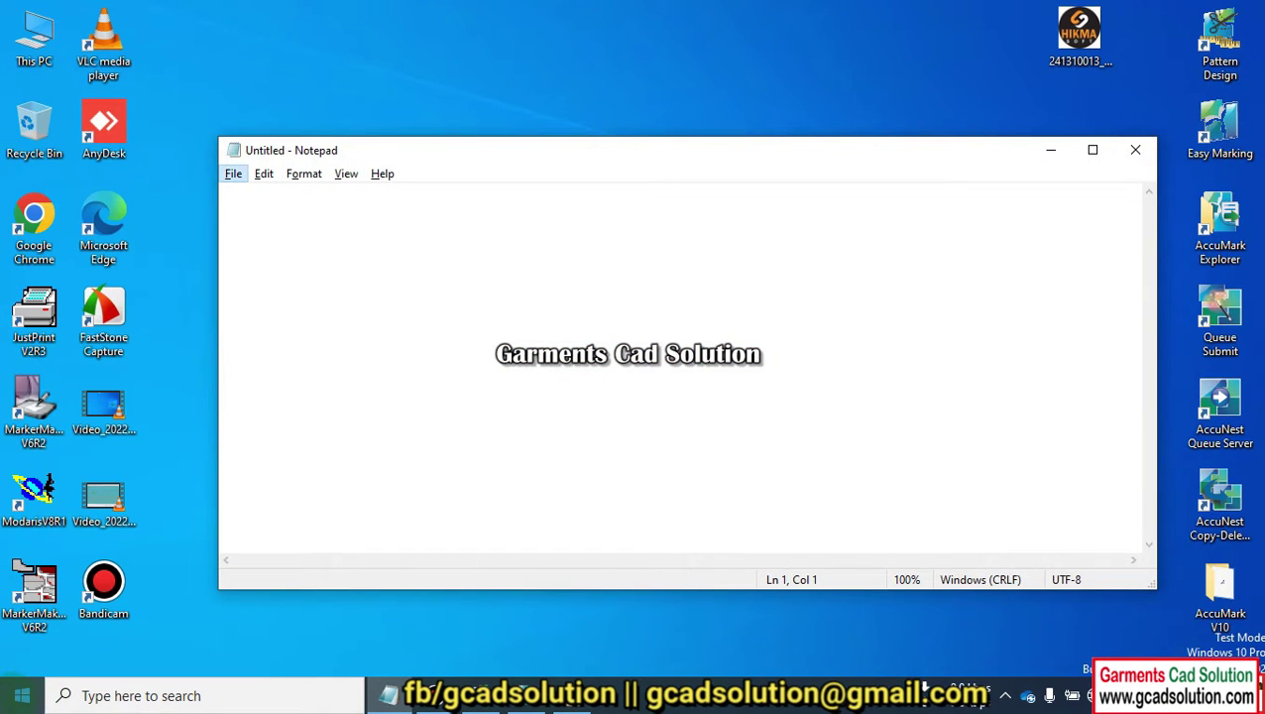
click(22, 696)
scroll(149, 476, down, 3)
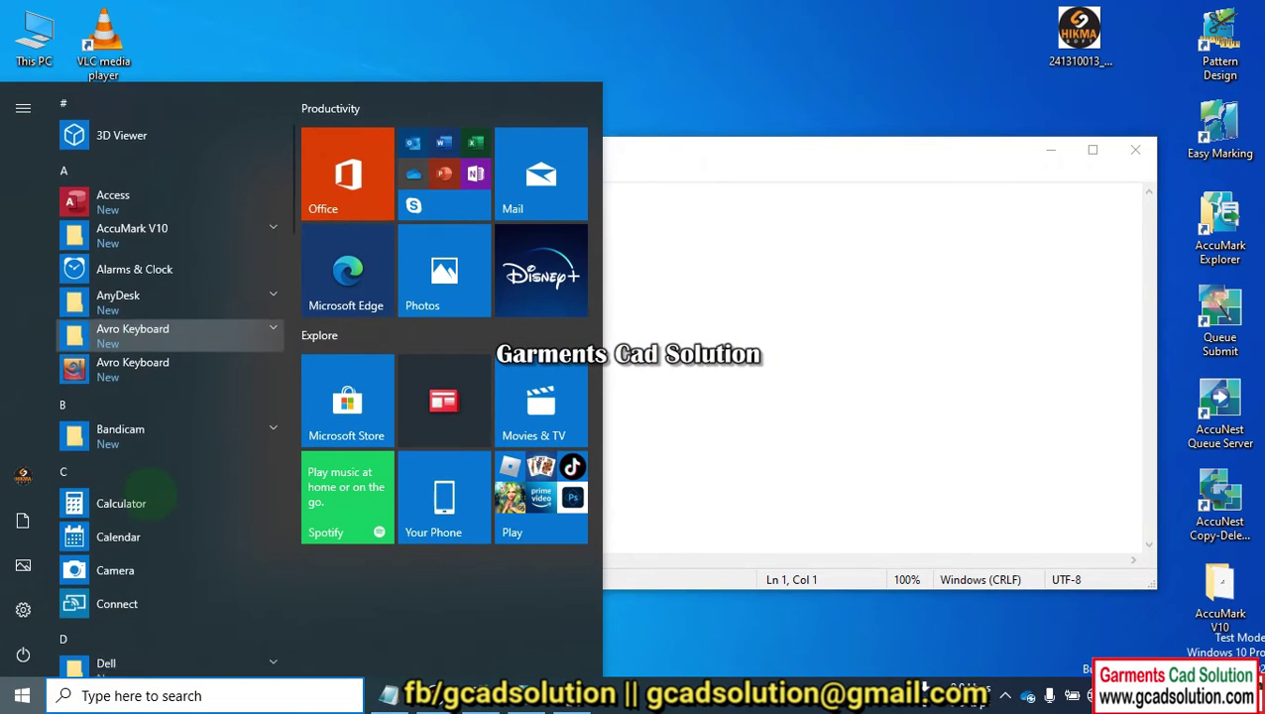
click(146, 493)
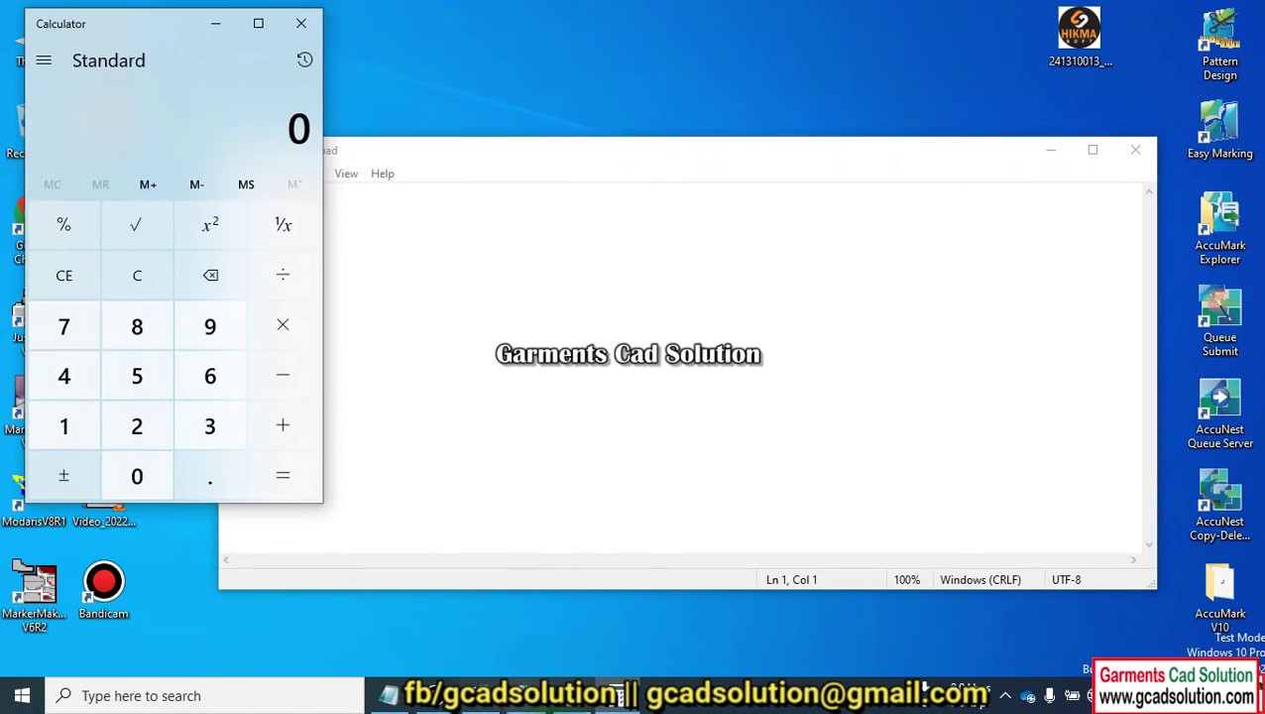
right_click(616, 694)
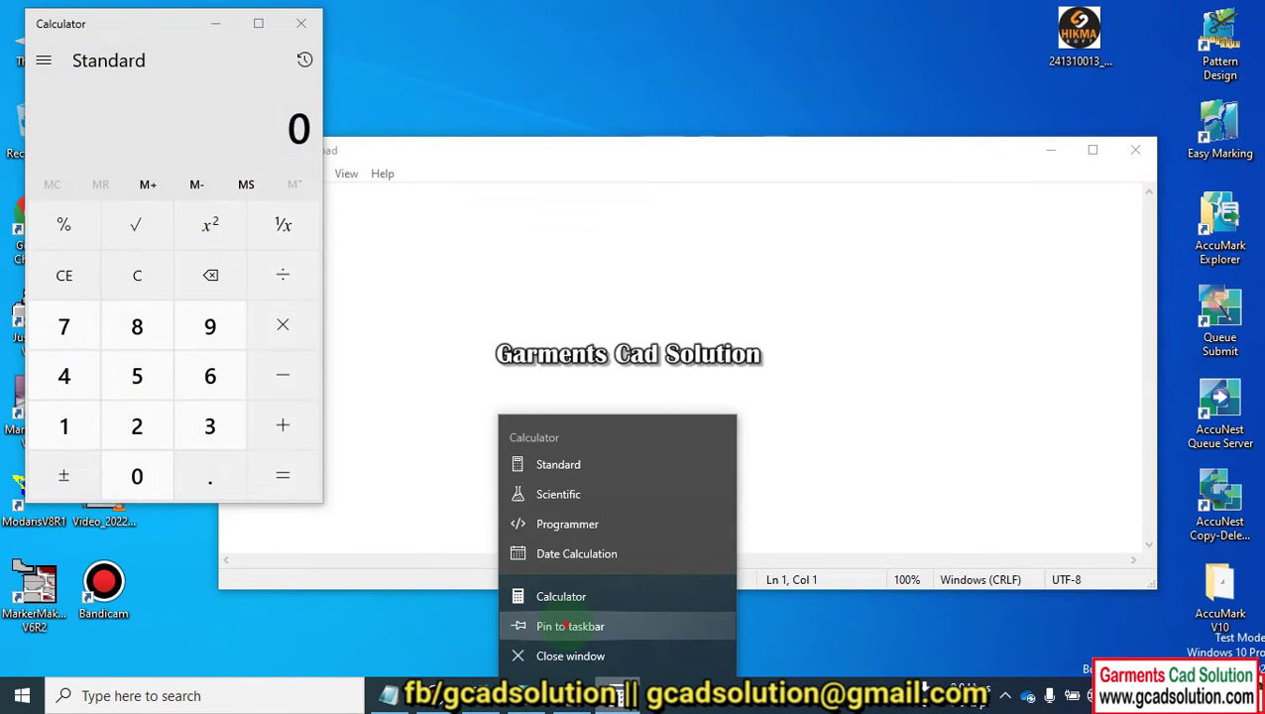
click(567, 626)
- Close Calculator, then close Notepad without saving its text
click(301, 23)
text(///////////////)
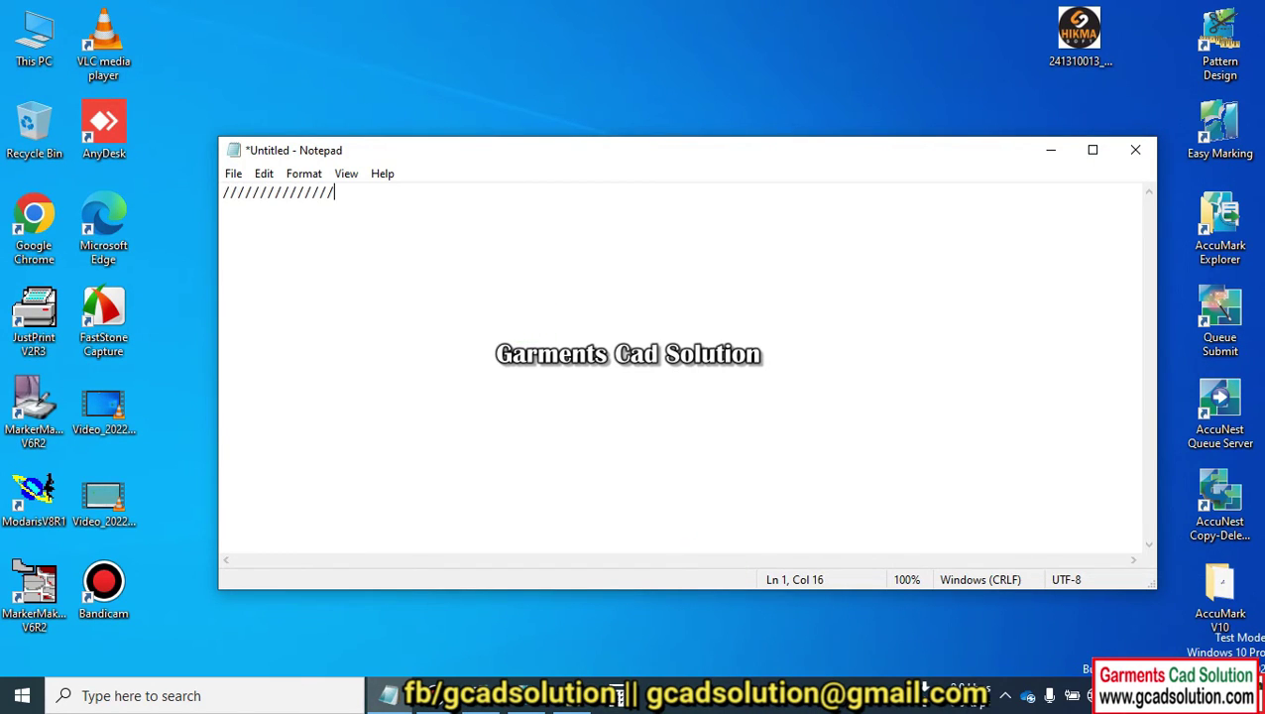
click(1135, 149)
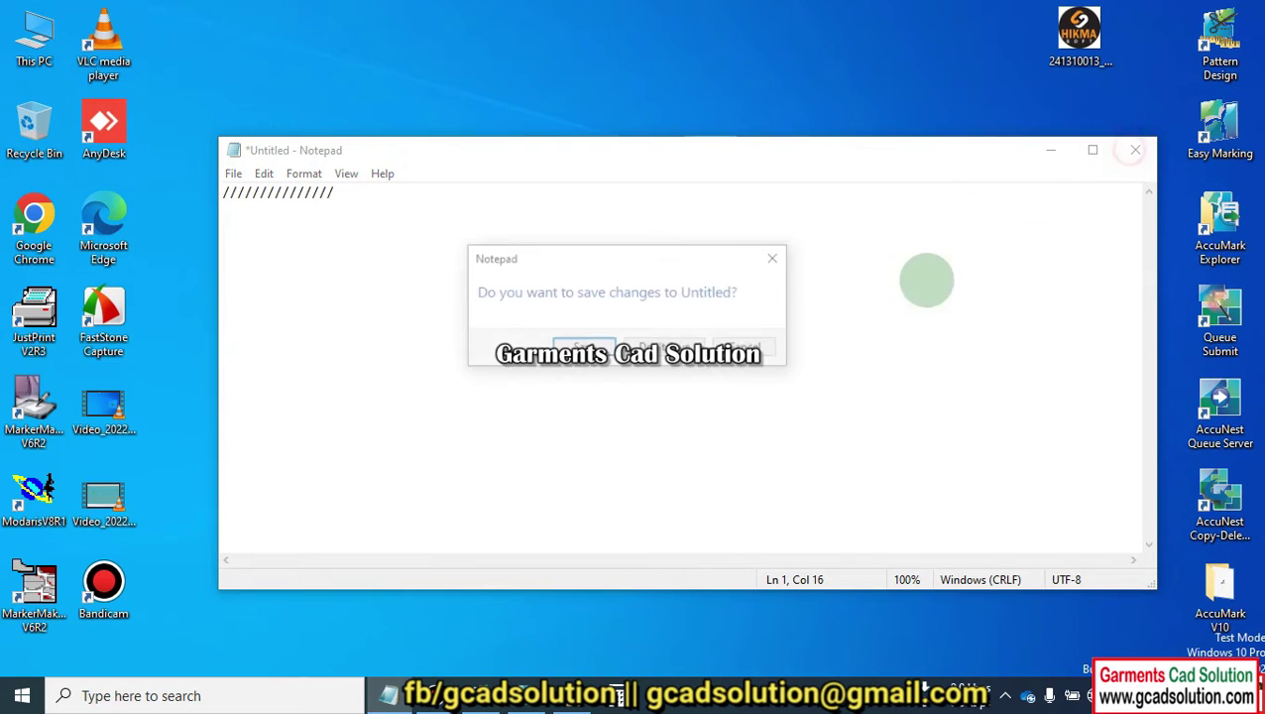
click(661, 366)
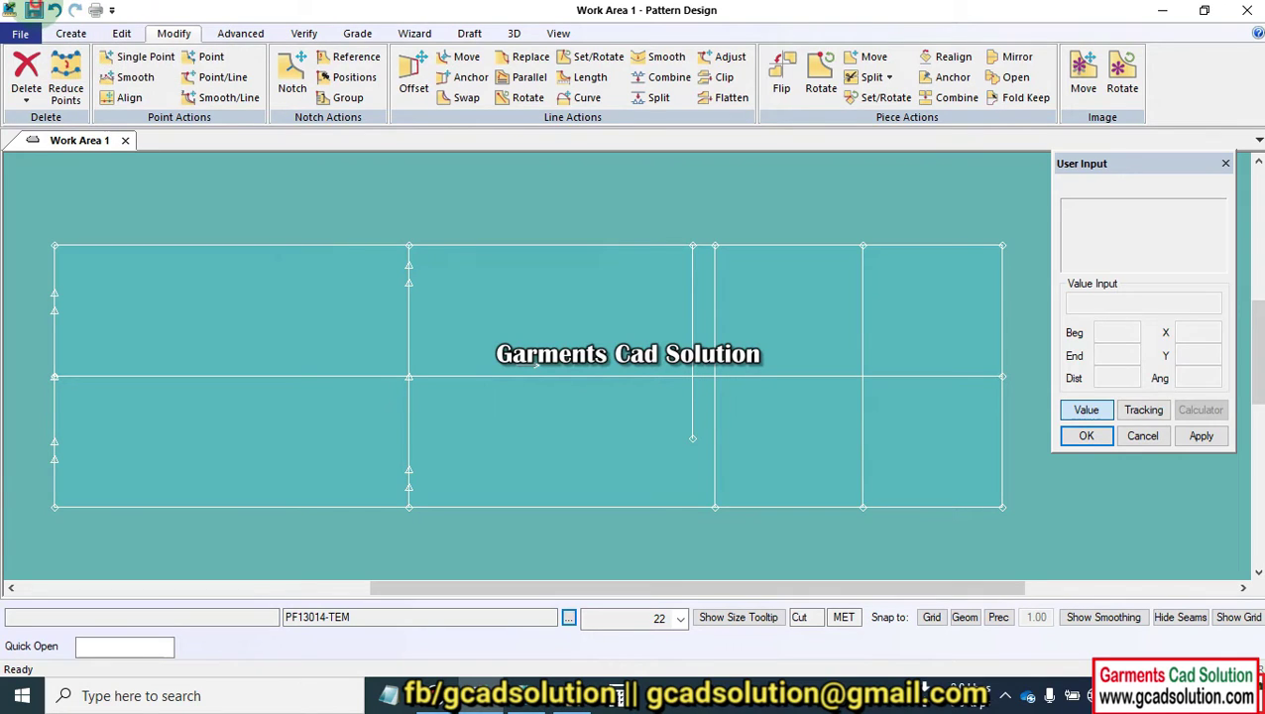
- Start Save and window-select all the trouser draft pieces to save
click(34, 10)
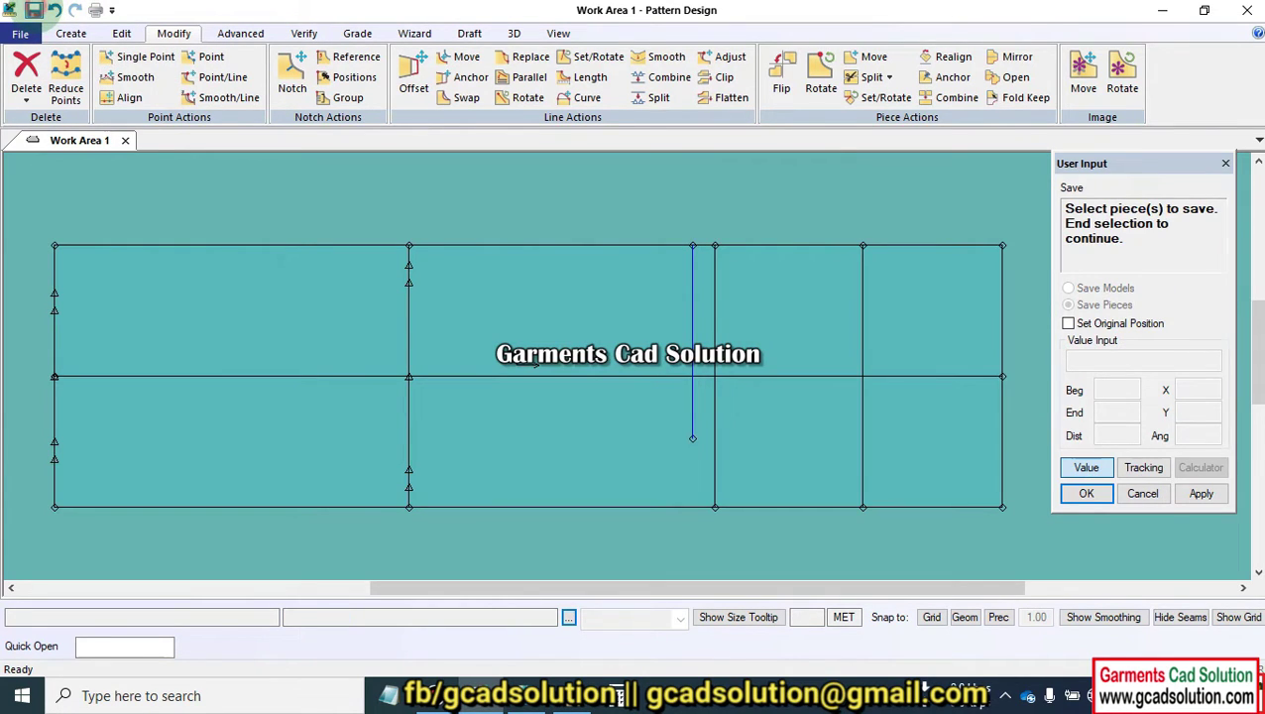
drag(294, 191, 919, 558)
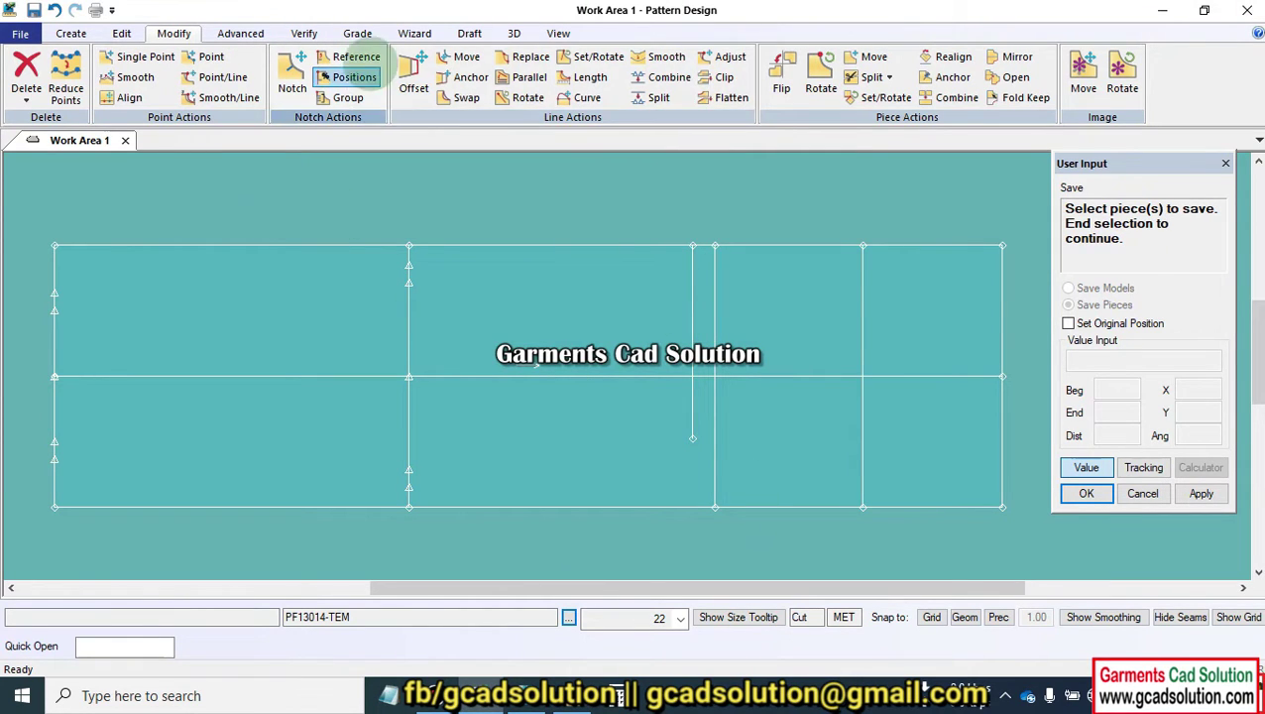
click(359, 34)
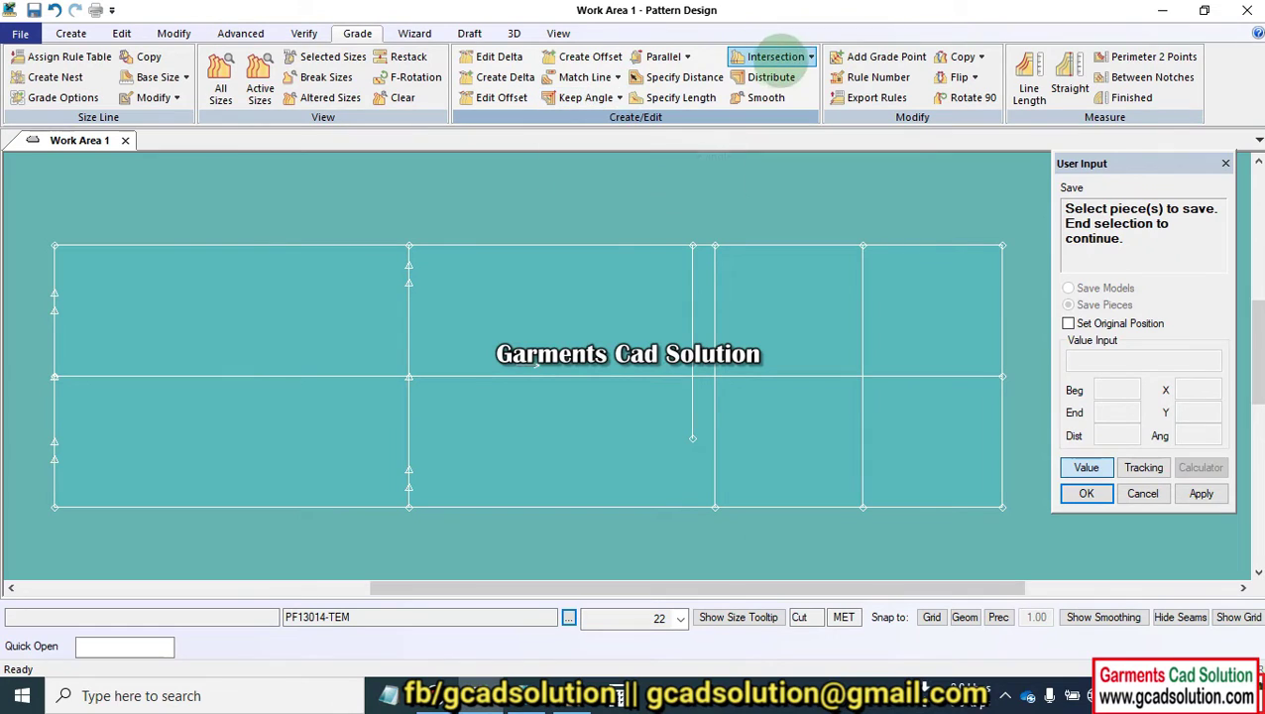
- Start Intersection Y grading on the point of the inner vertical line
click(809, 56)
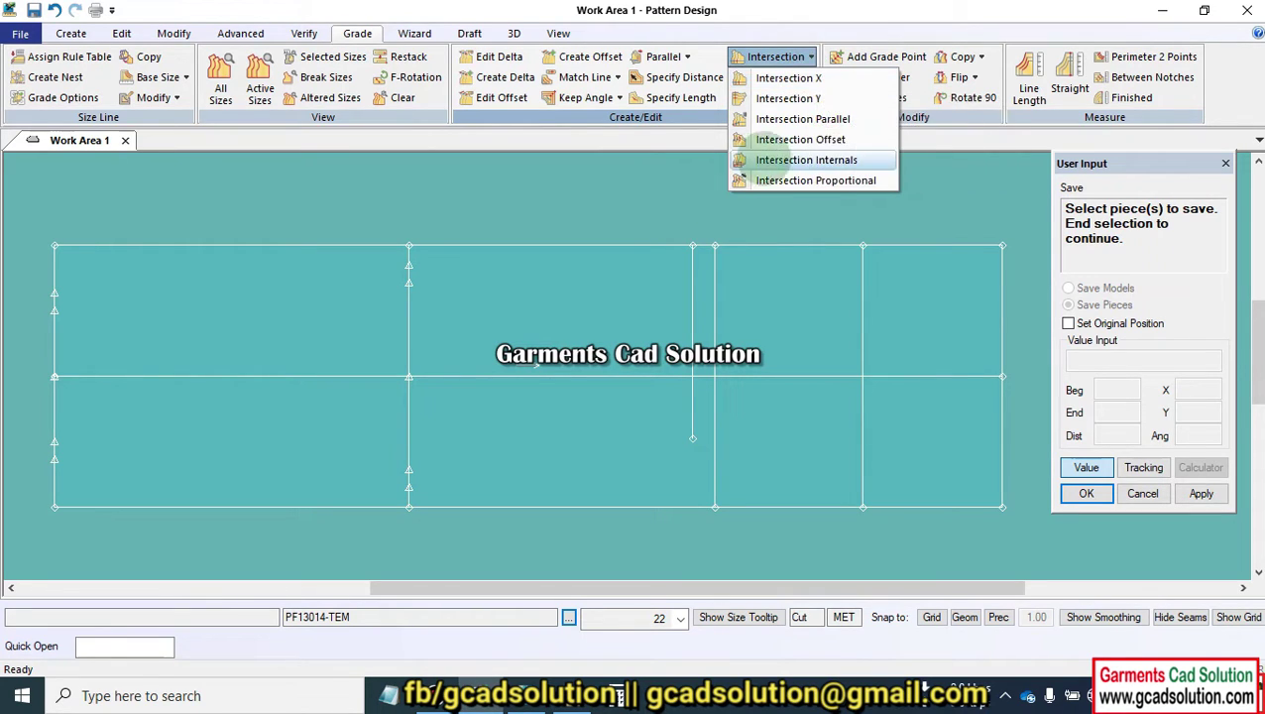
click(778, 99)
click(692, 438)
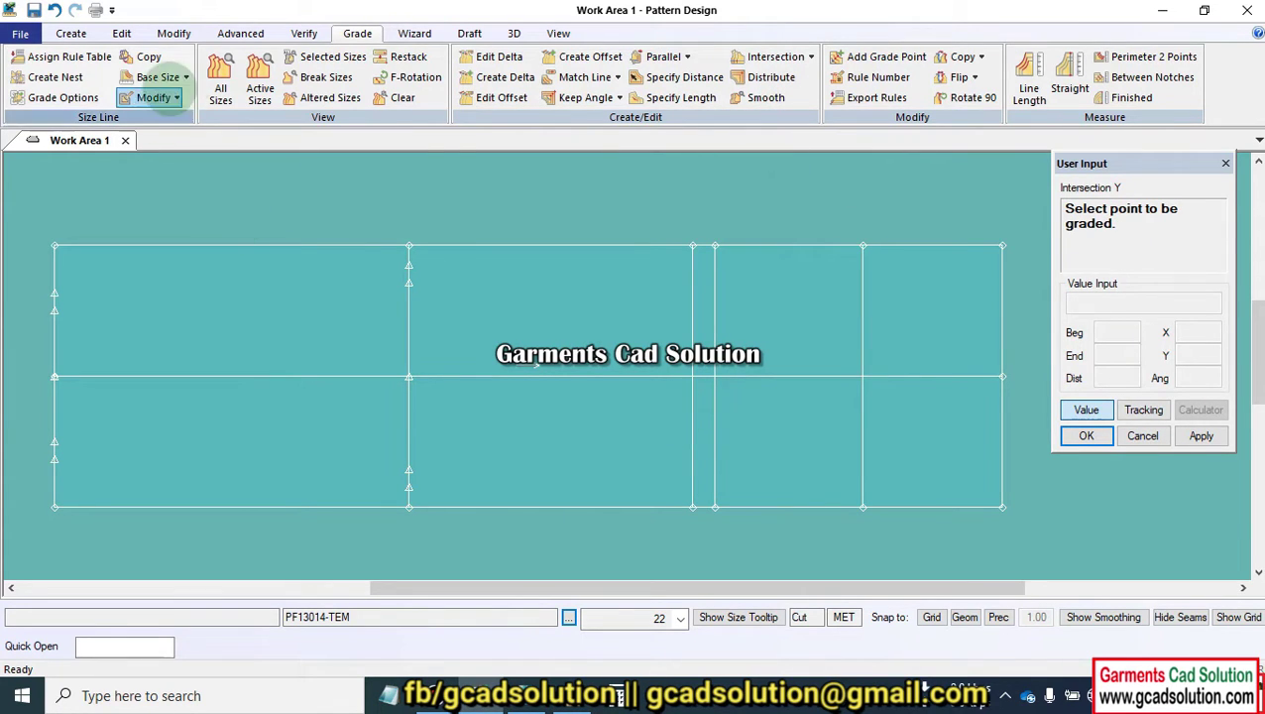
click(174, 33)
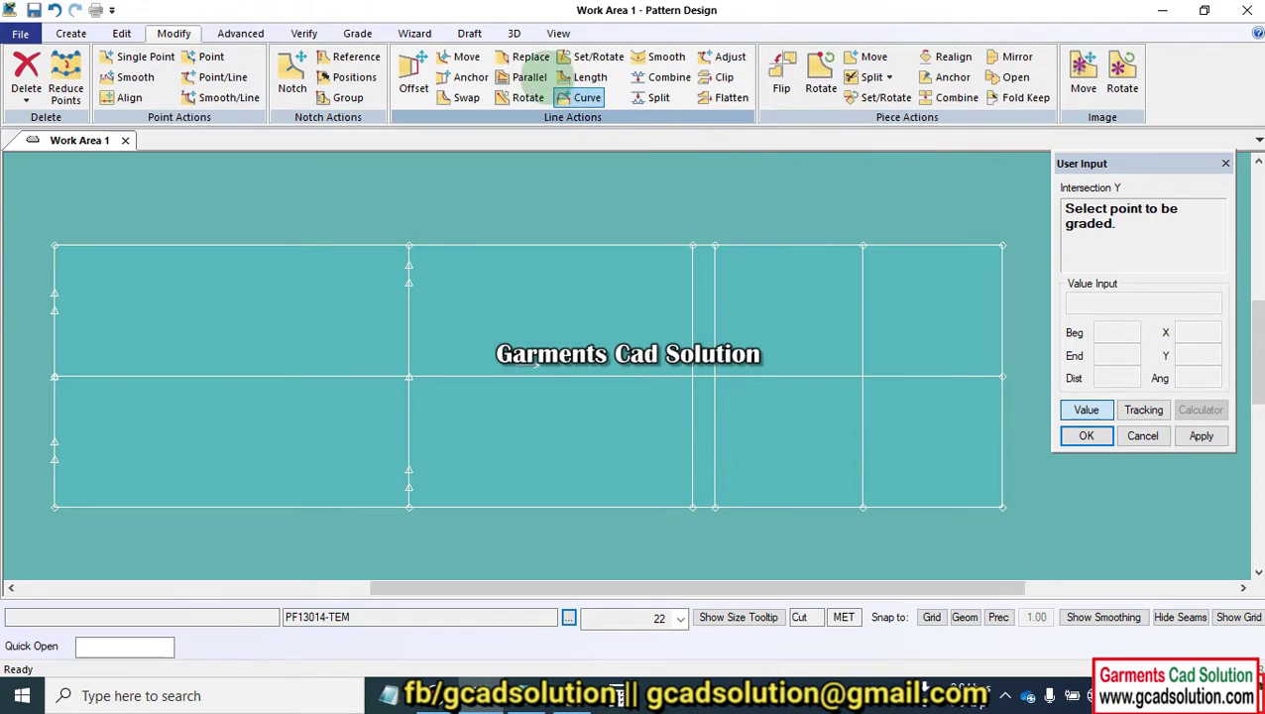
- Move the inner vertical line's lower end by X 0 and Y 1.50, keeping it vertical
click(583, 98)
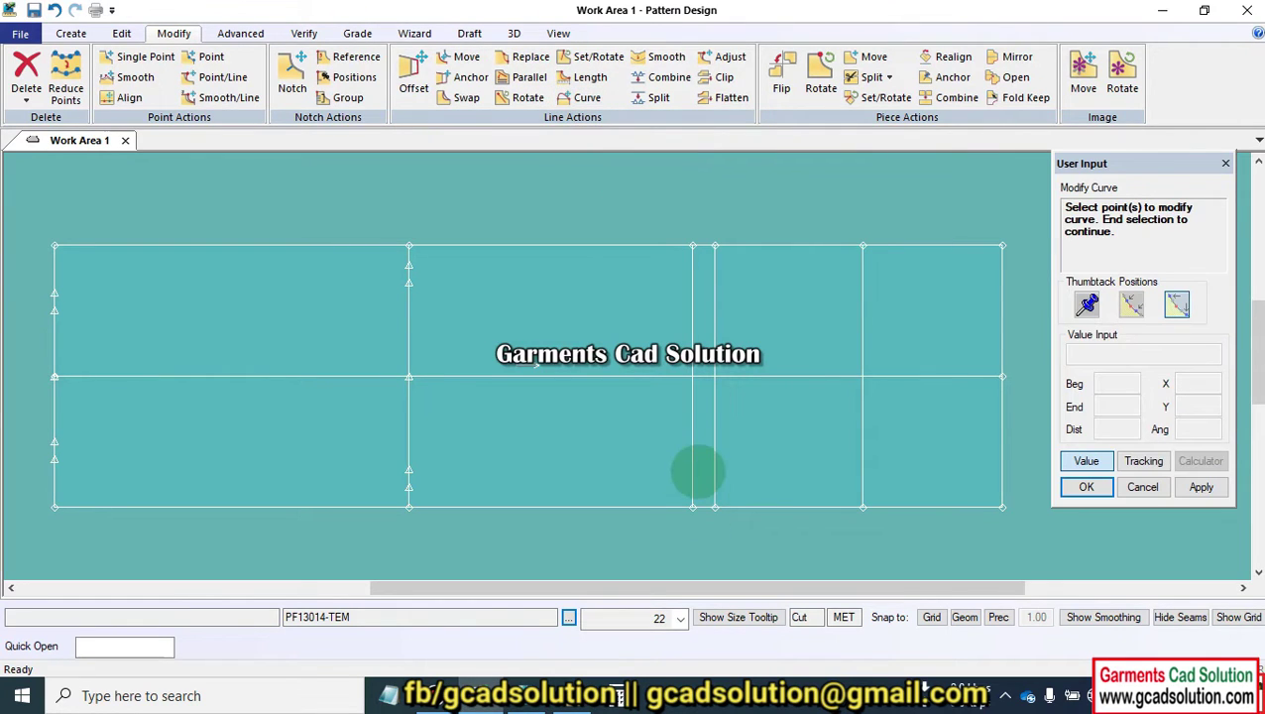
right_click(749, 477)
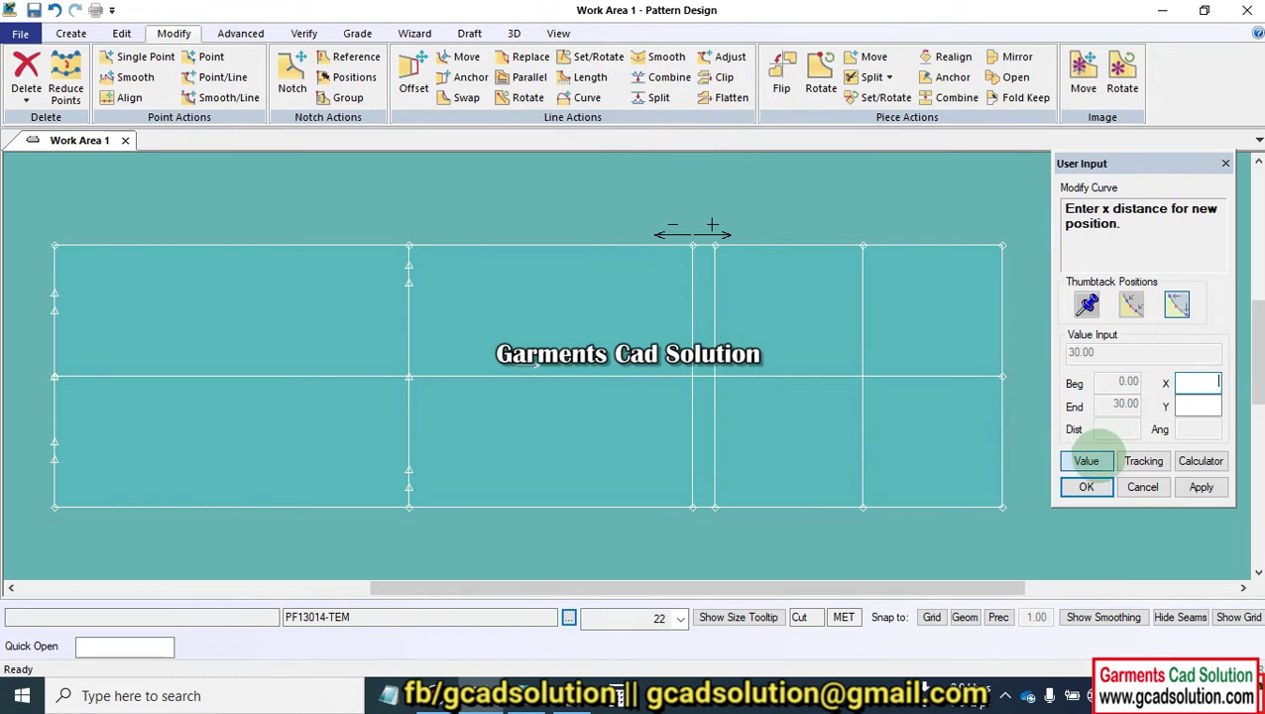
click(1087, 461)
click(722, 432)
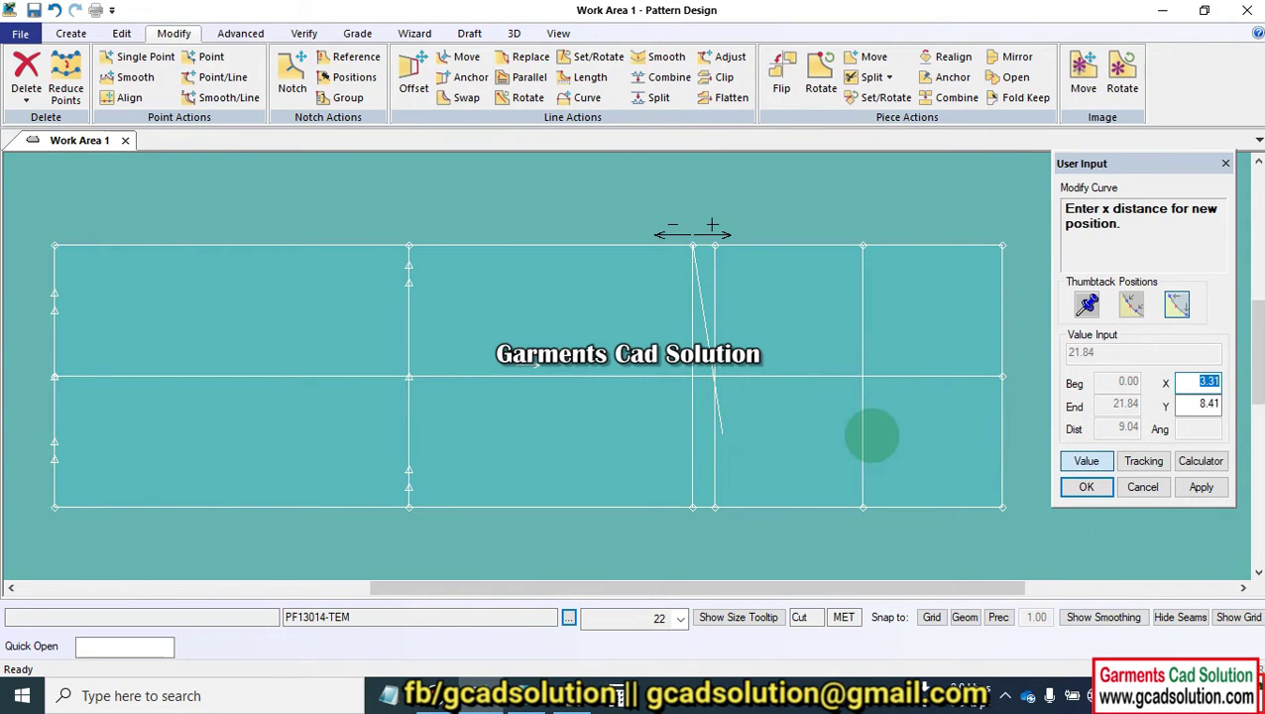
text(0)
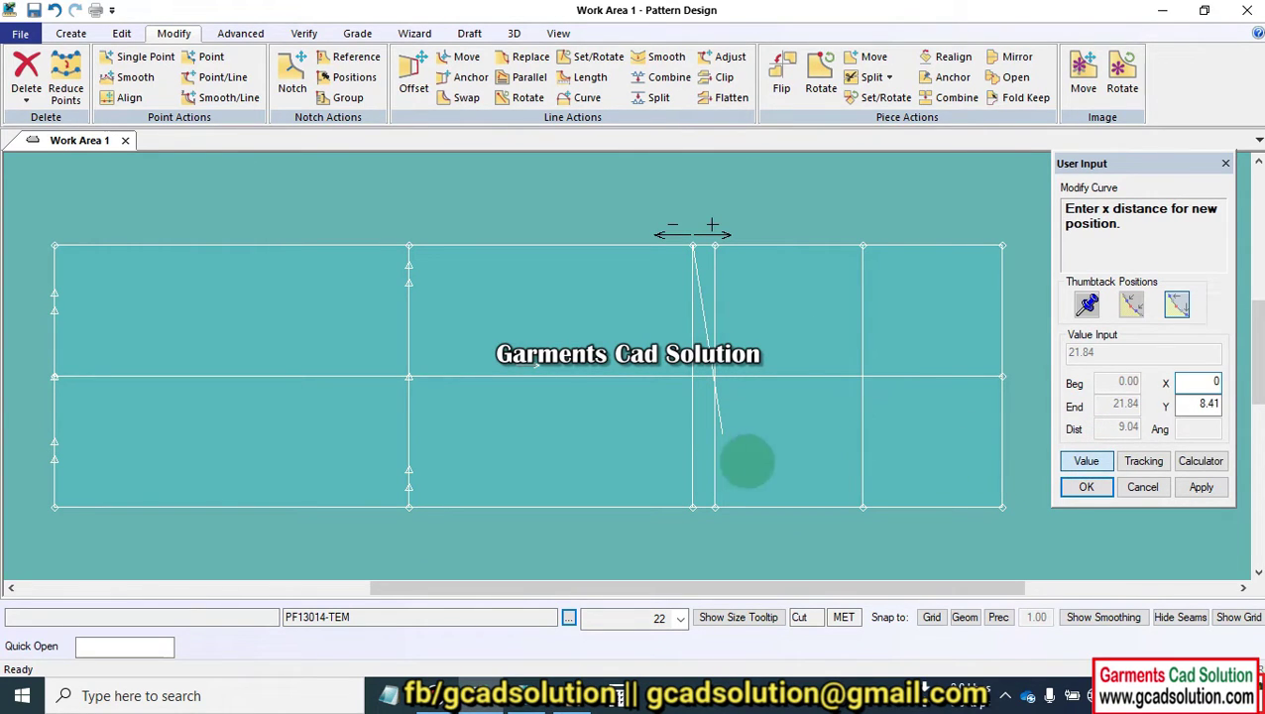
click(1195, 401)
text(1.5)
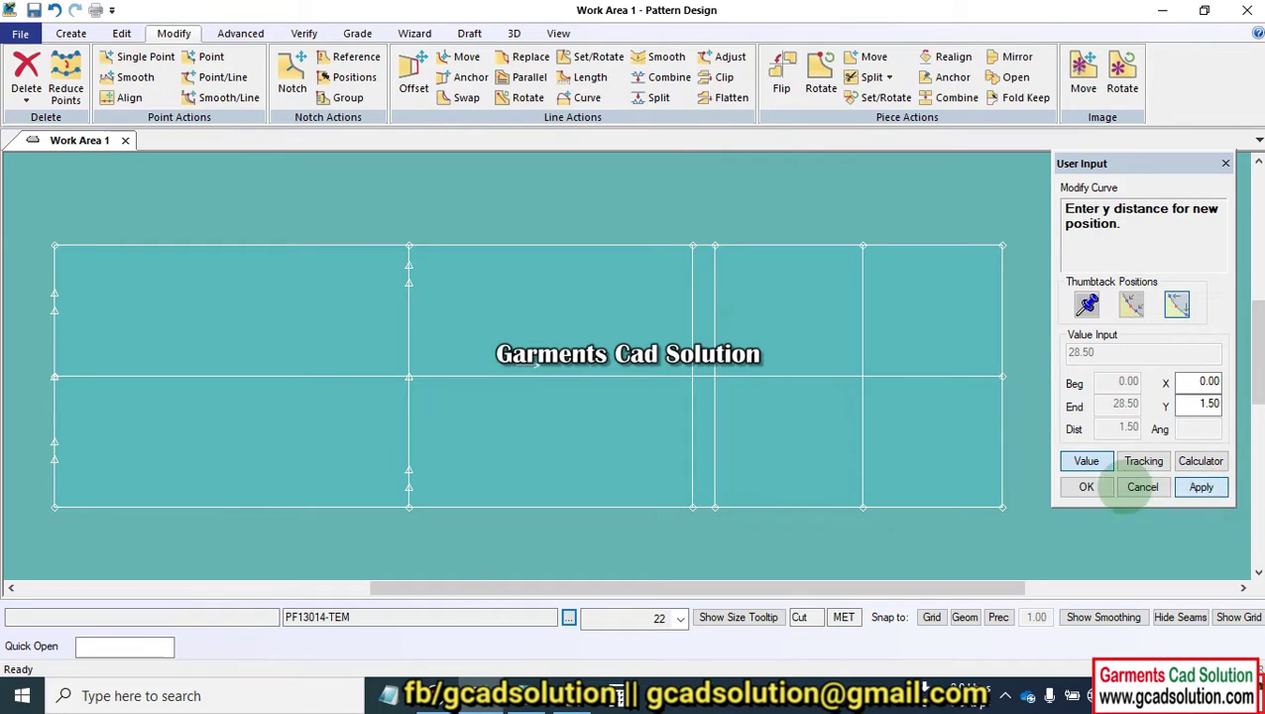
click(1088, 486)
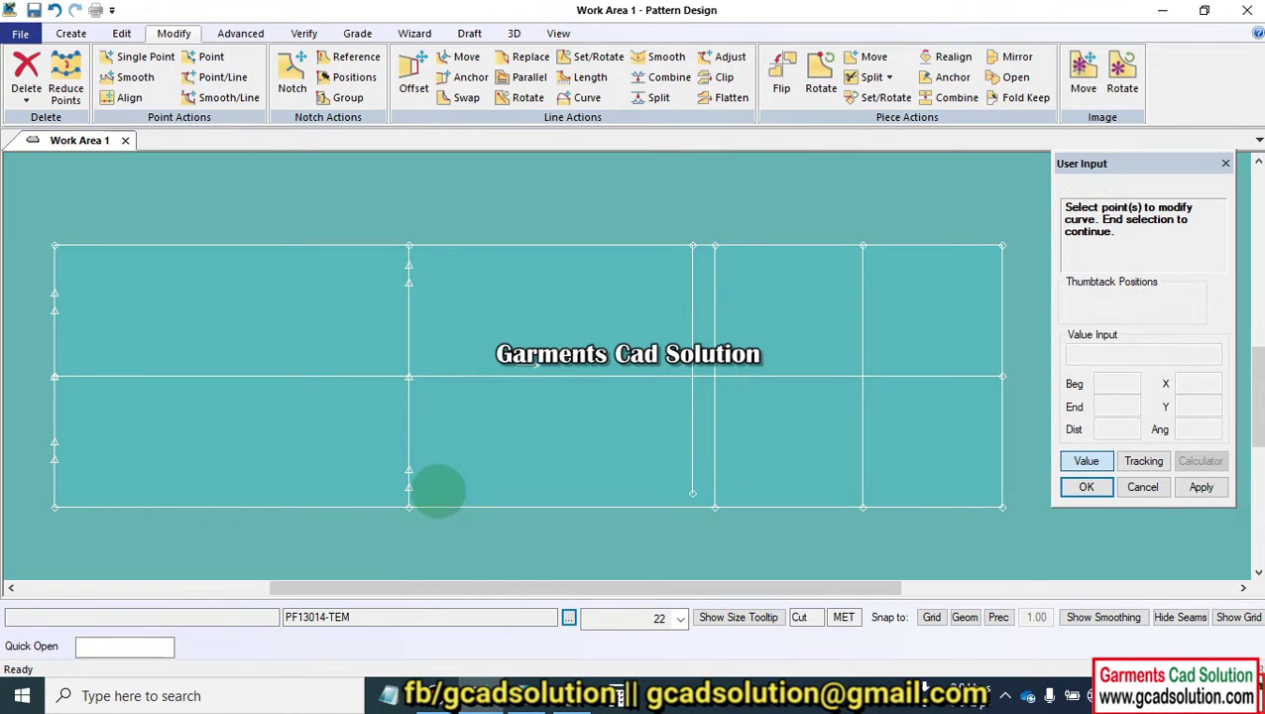
scroll(438, 489, up, 1)
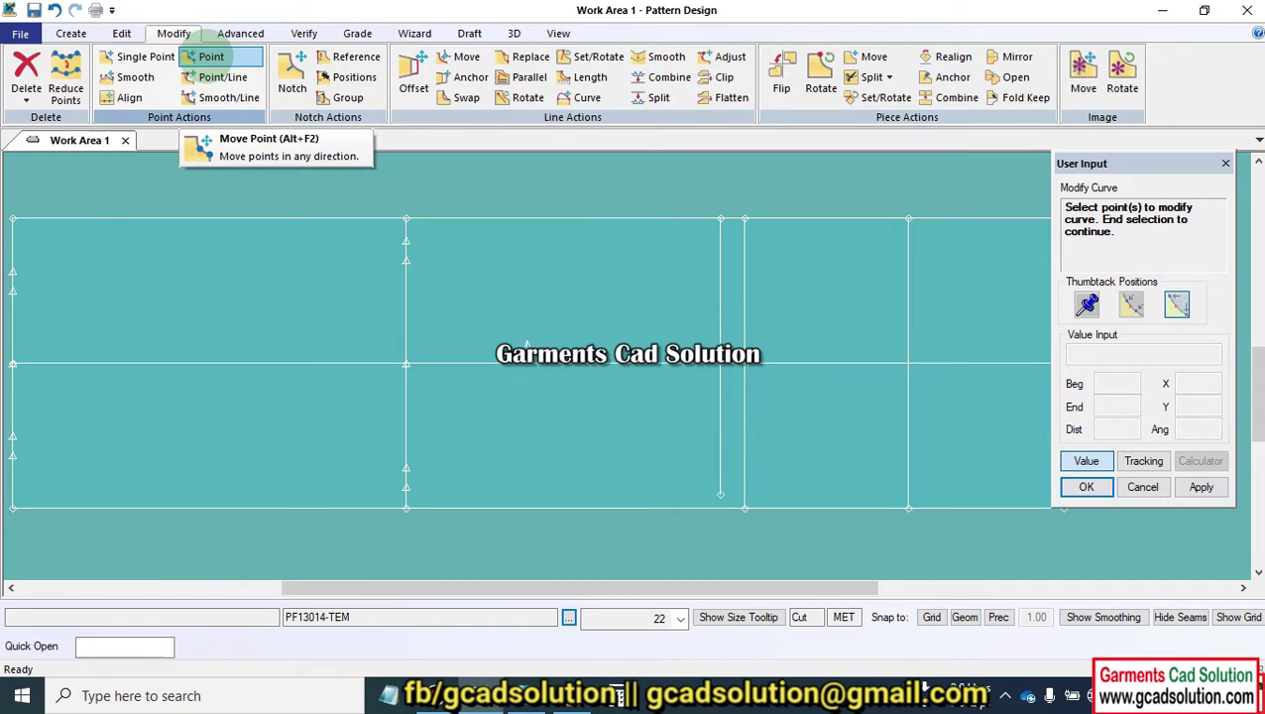
click(211, 77)
- Slide the point on the inner vertical line to 1.00 from the line's beginning
click(721, 493)
text(28.5)
click(1086, 493)
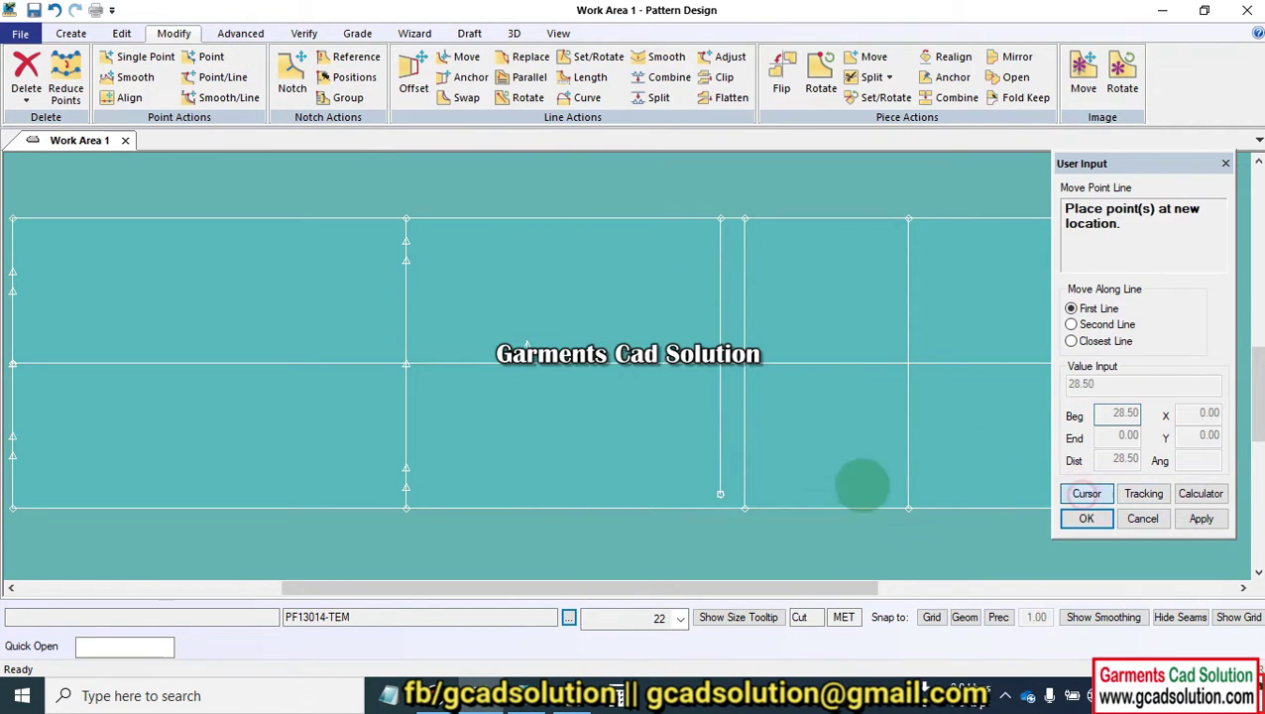
click(694, 525)
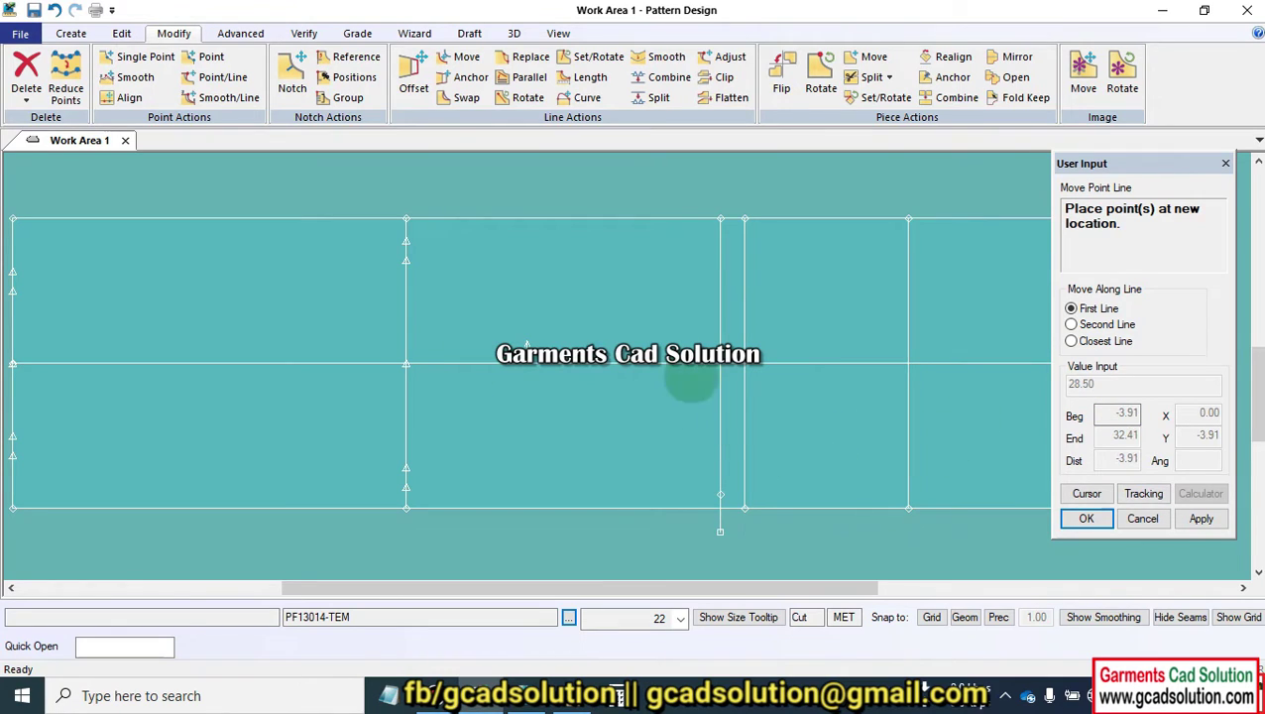
click(704, 477)
text(1)
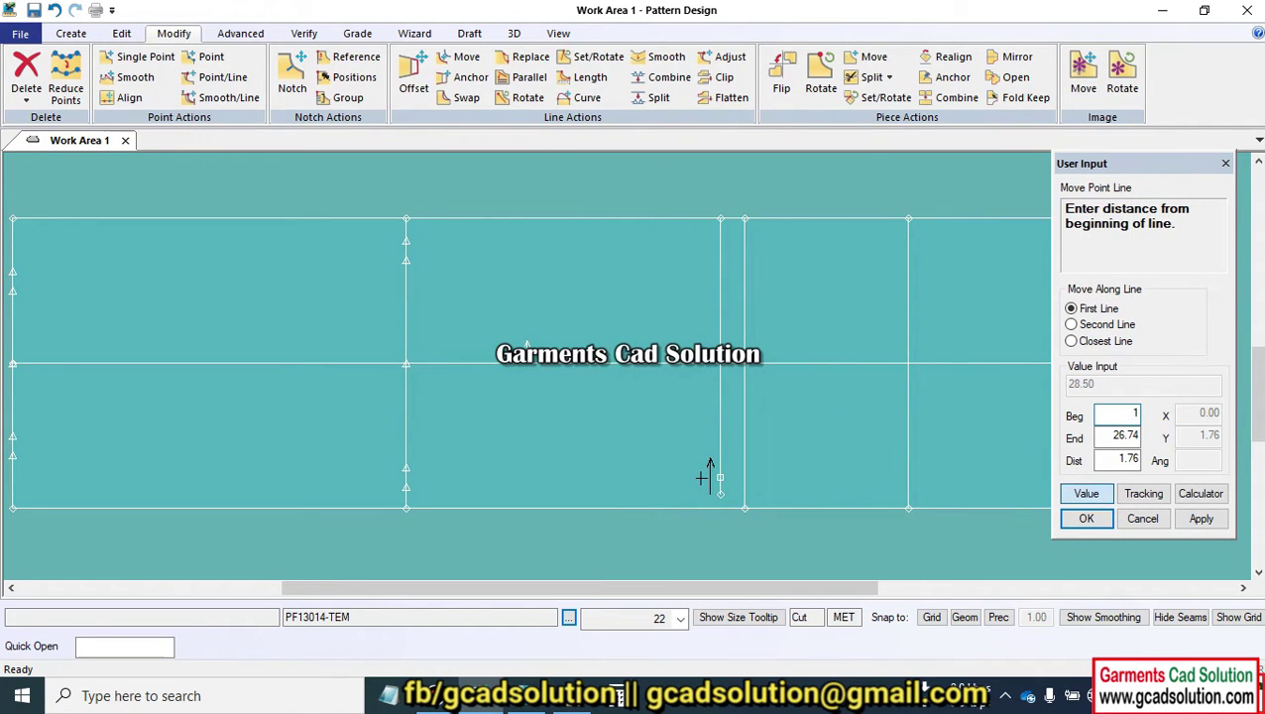
click(1208, 518)
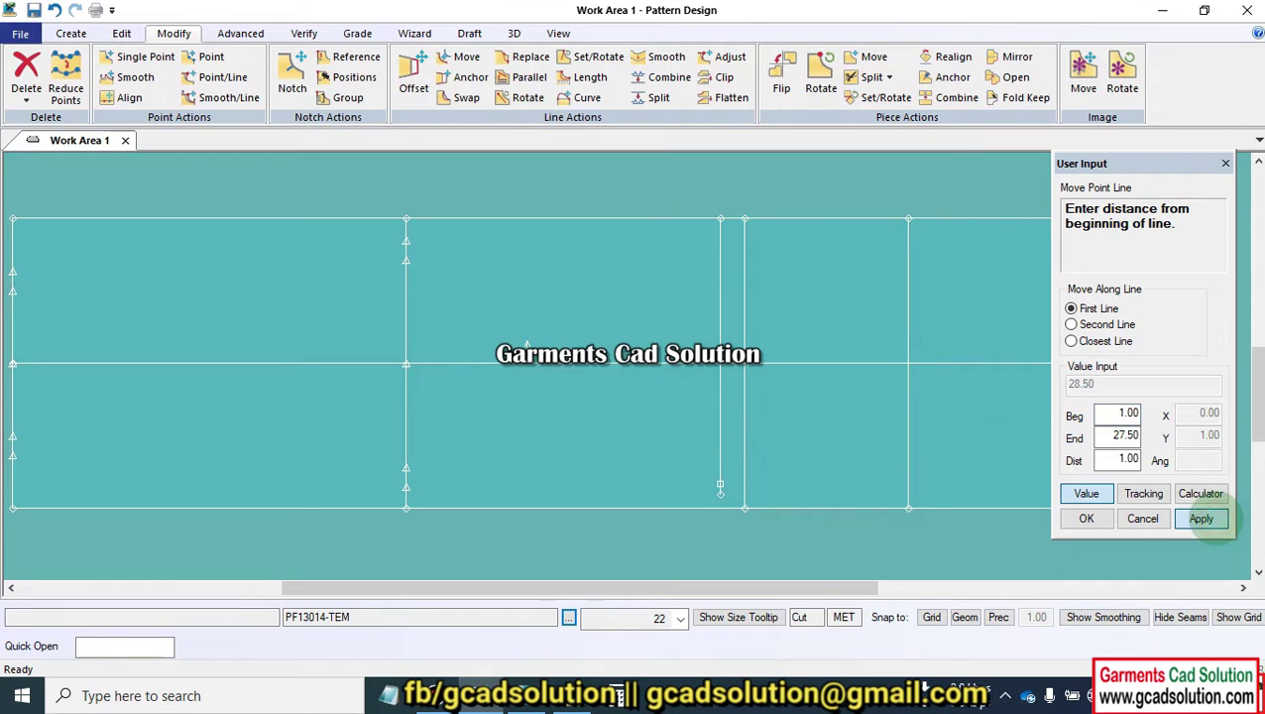
click(1087, 518)
- Cancel the point-moving tool and recentre the draft in the view
right_click(713, 387)
click(751, 394)
middle_drag(734, 384, 585, 319)
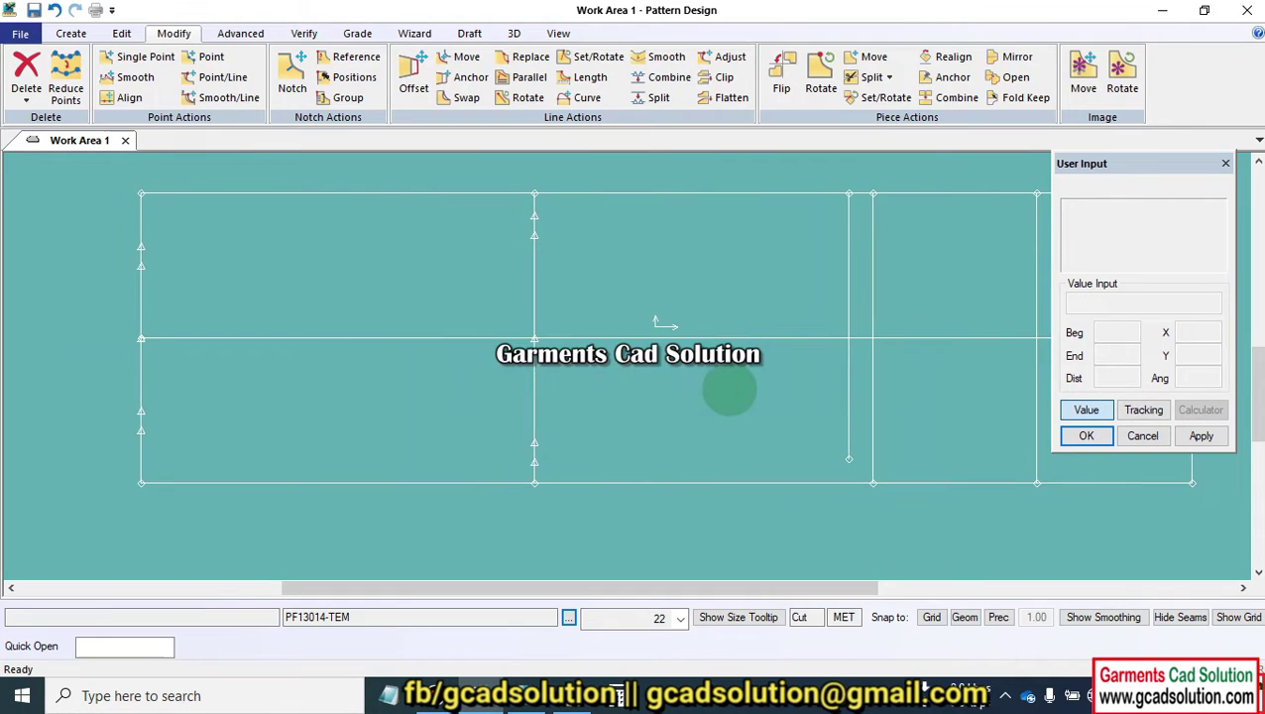
click(71, 33)
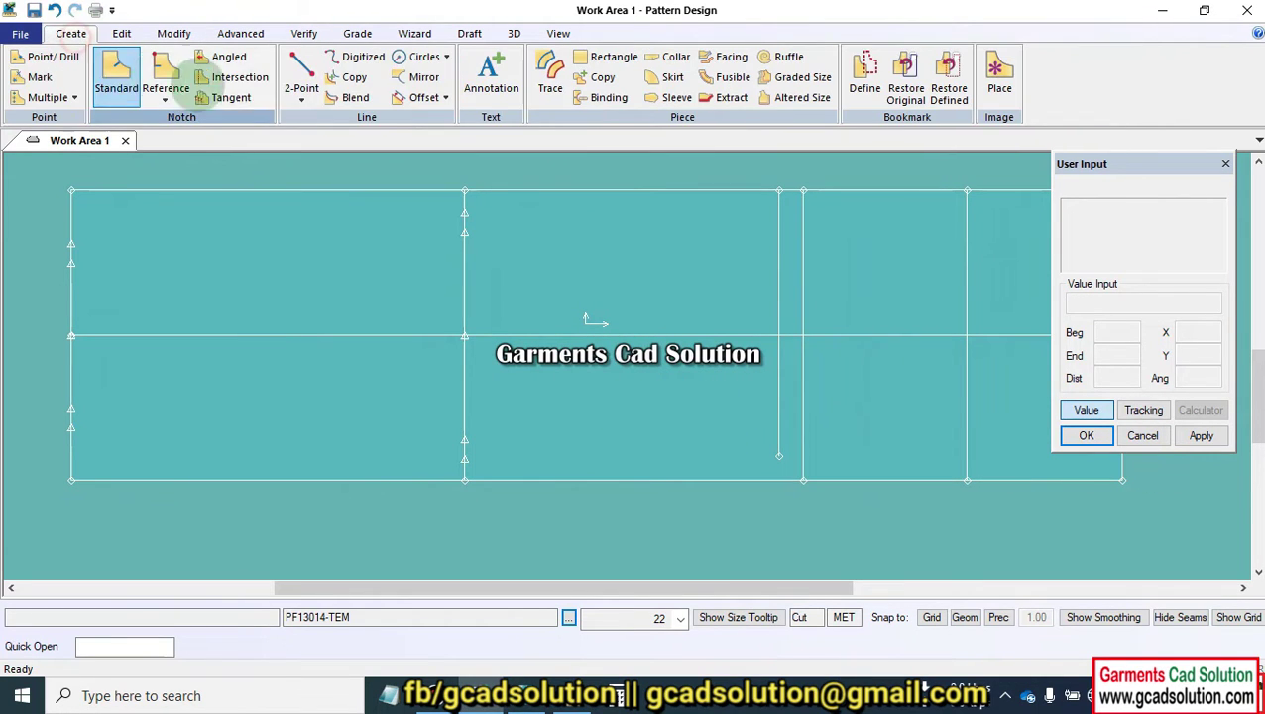
- Start a 2-Point Curve ending at the inner vertical line's lower end
click(300, 92)
click(337, 138)
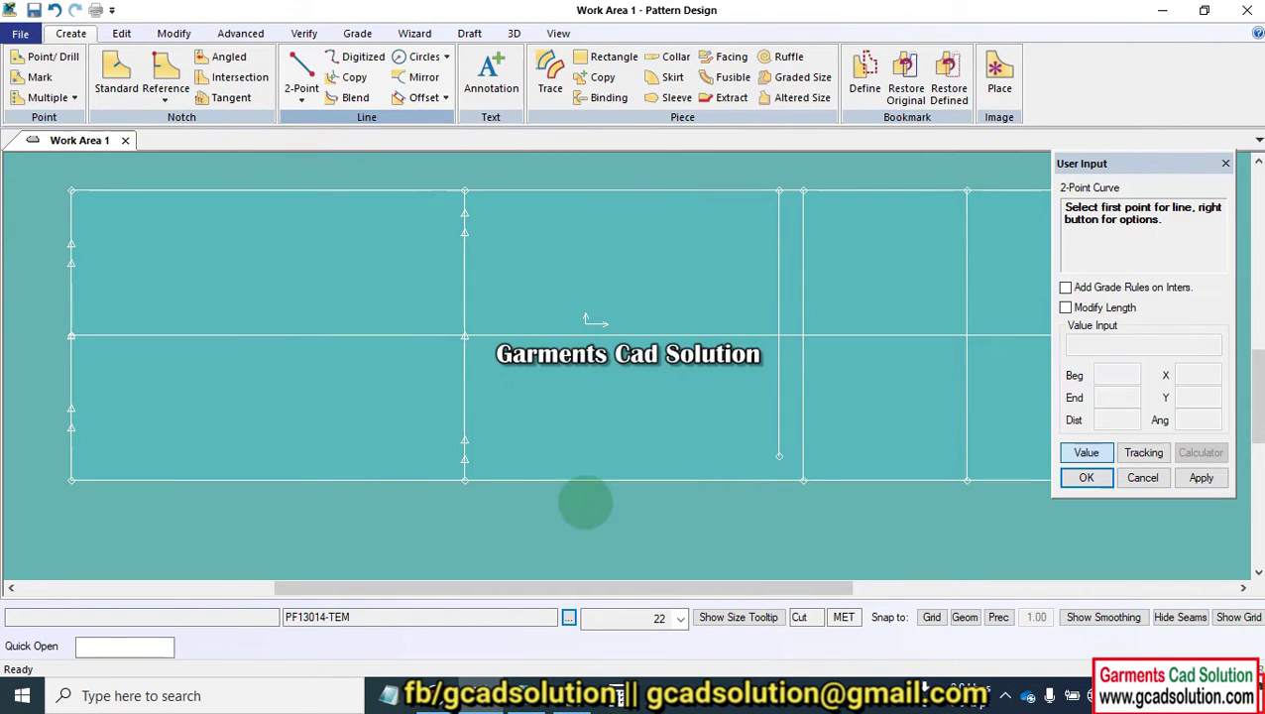
click(464, 441)
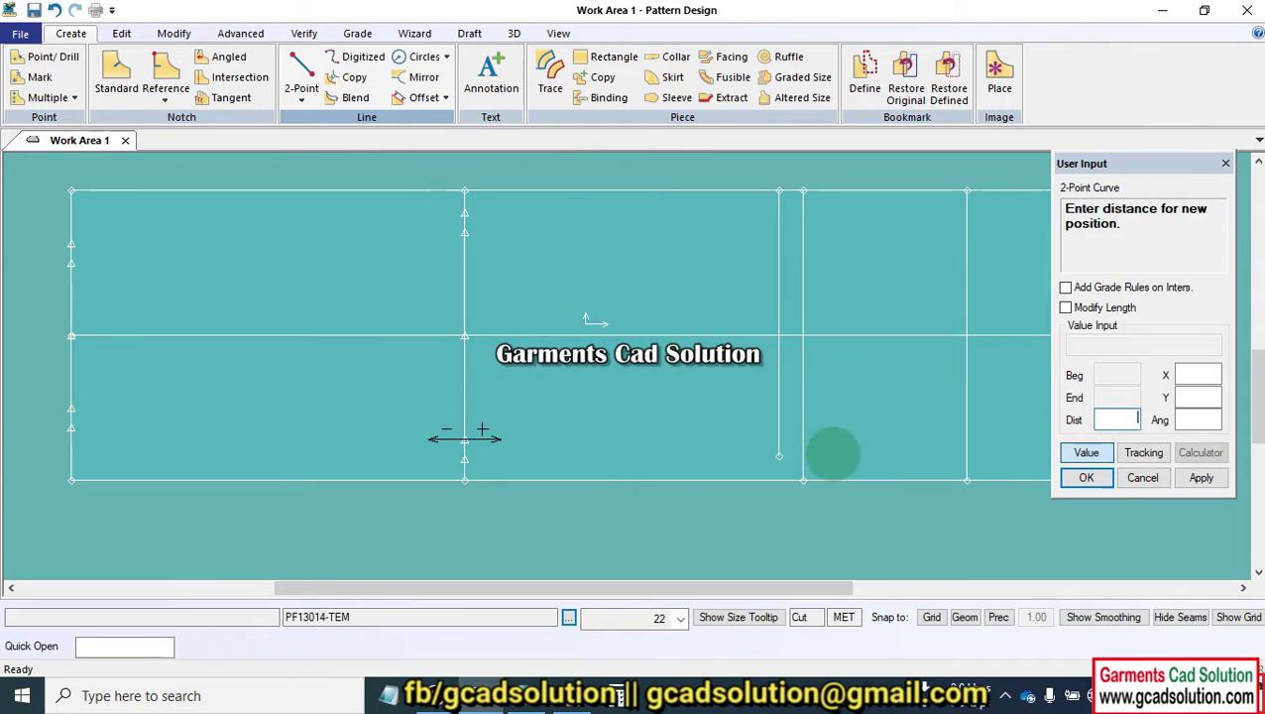
click(1086, 452)
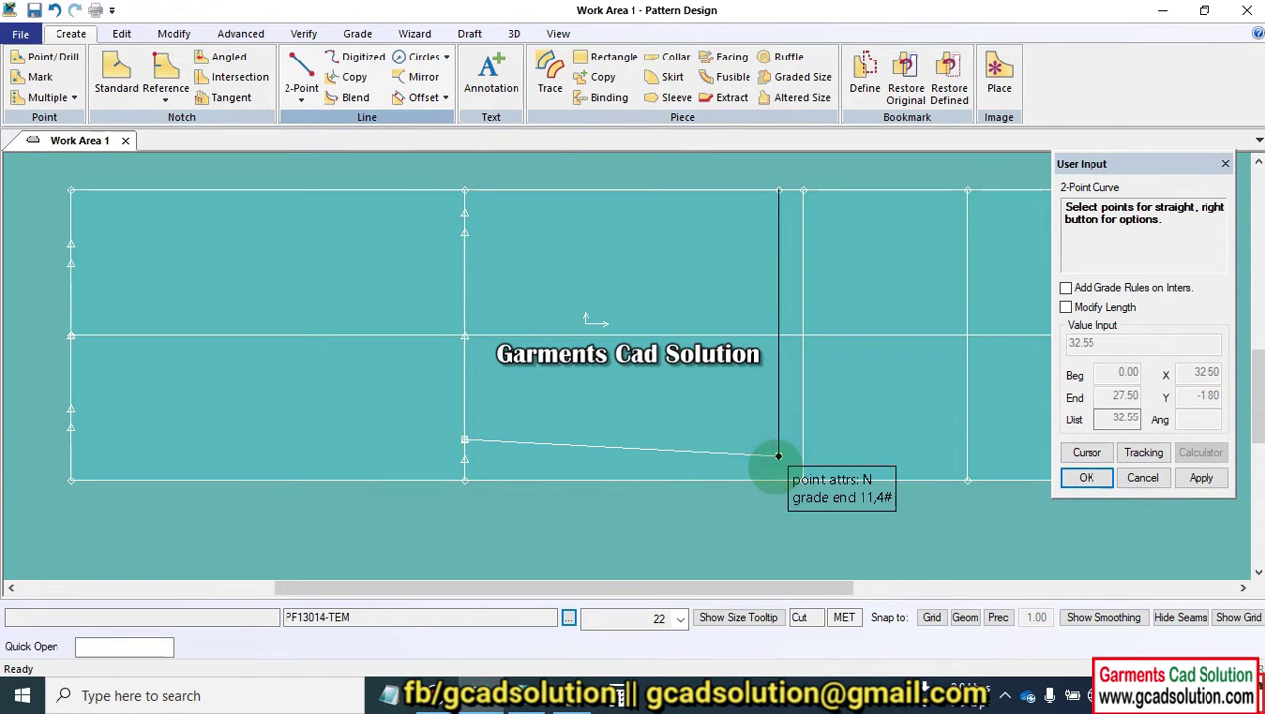
click(779, 455)
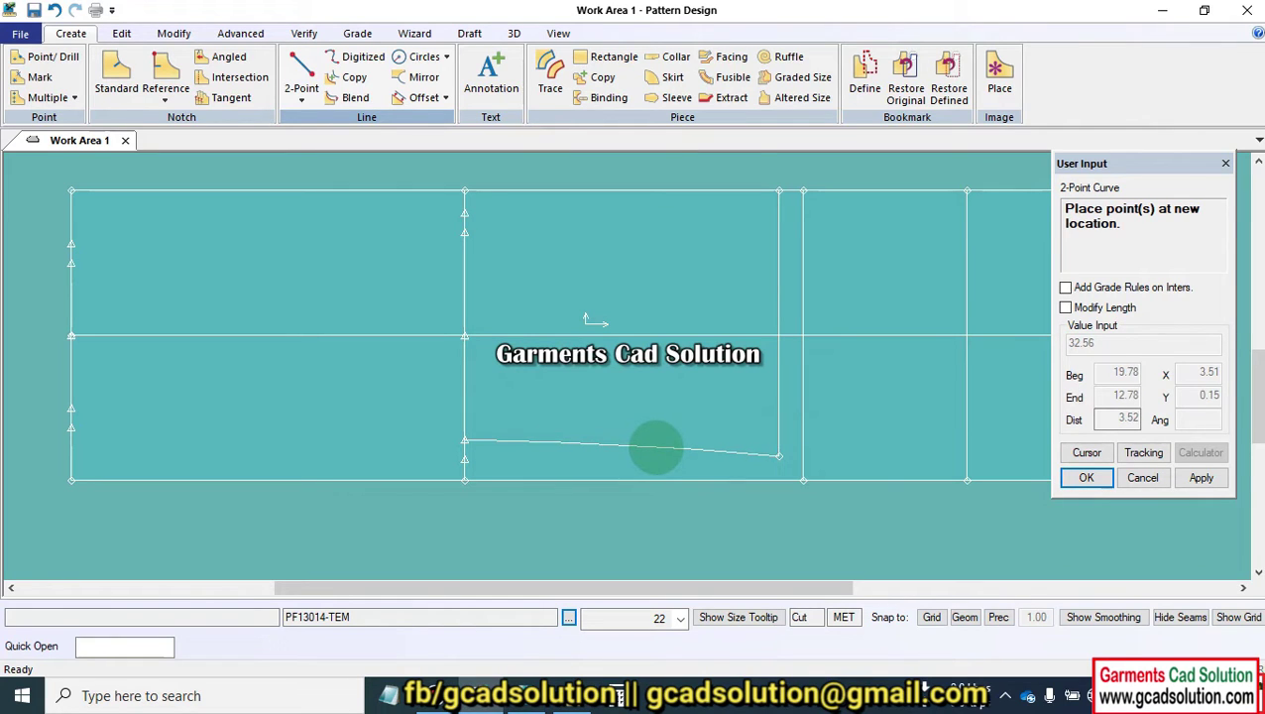
- Cancel the unfinished curve and the line command, then recentre the draft view
right_click(655, 448)
click(585, 155)
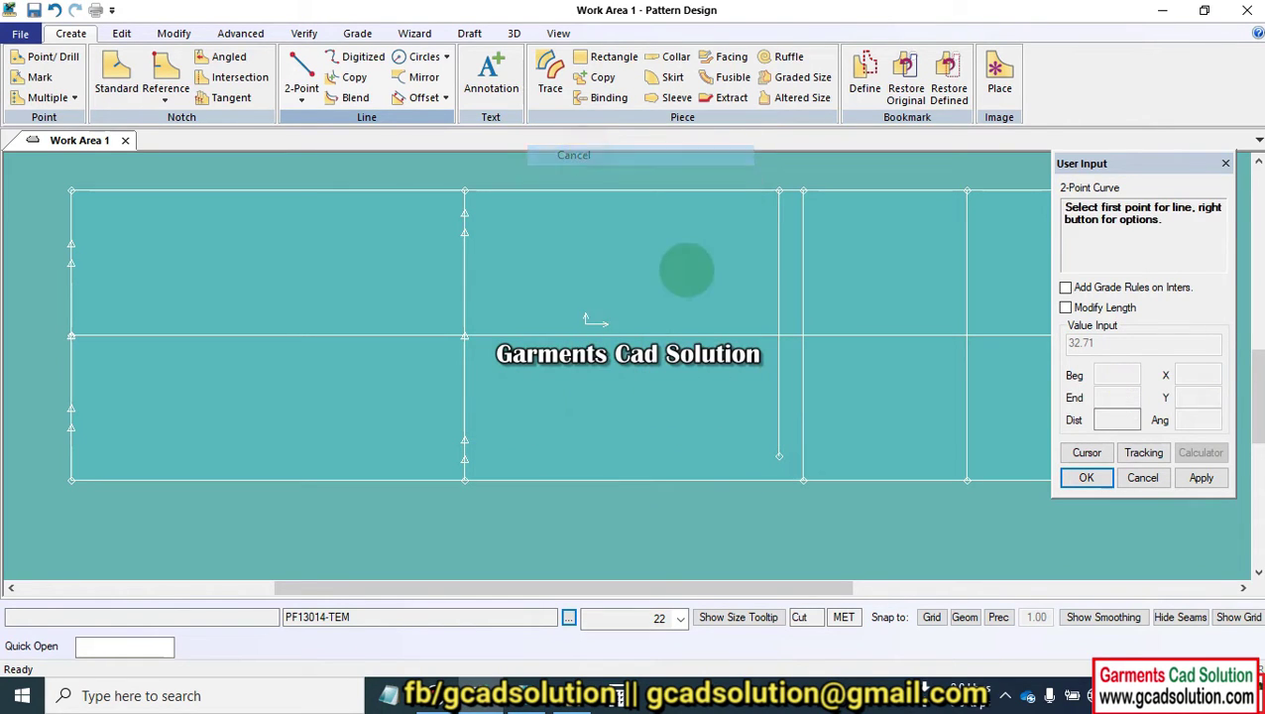
right_click(587, 322)
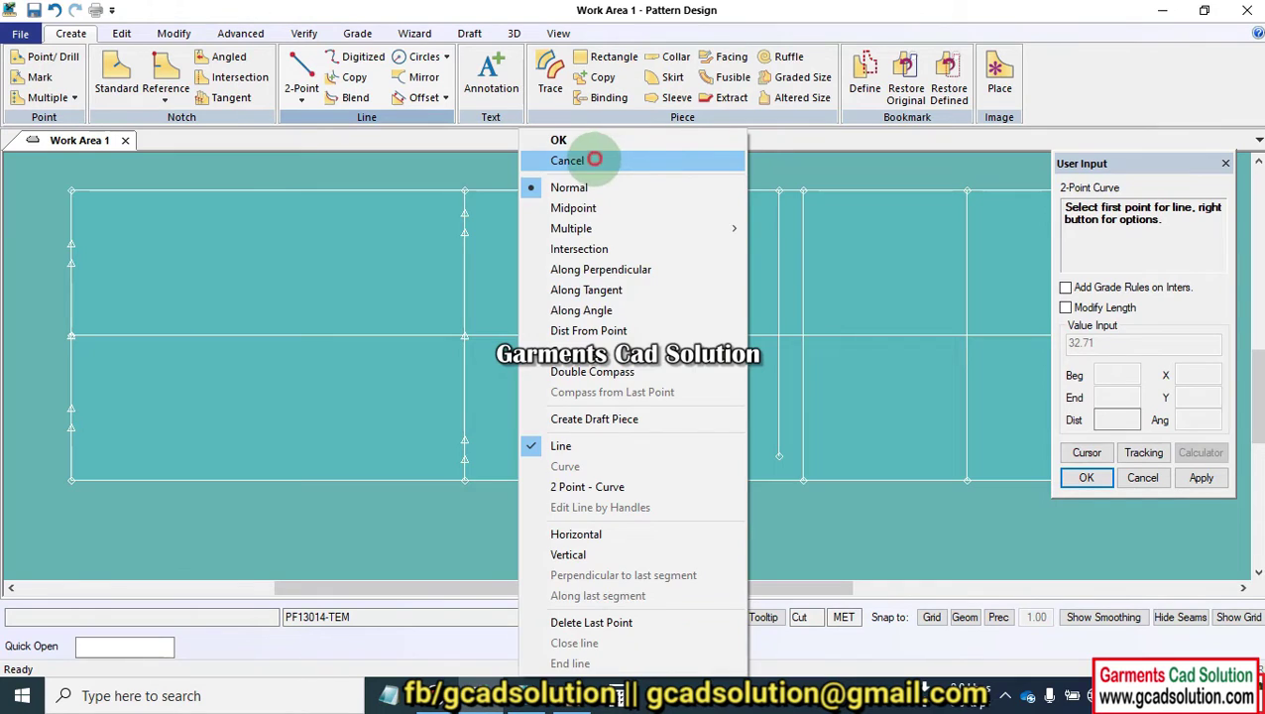
click(594, 159)
middle_drag(712, 294, 650, 327)
scroll(780, 401, down, 1)
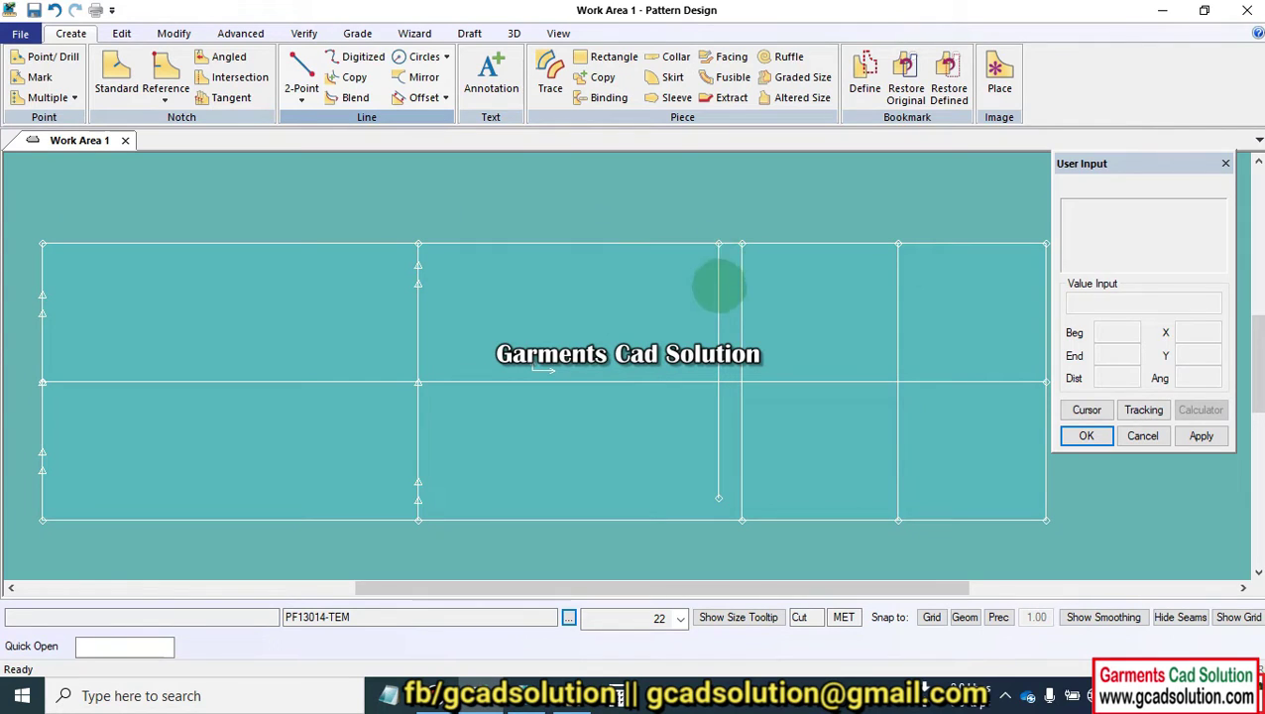
middle_drag(721, 286, 716, 277)
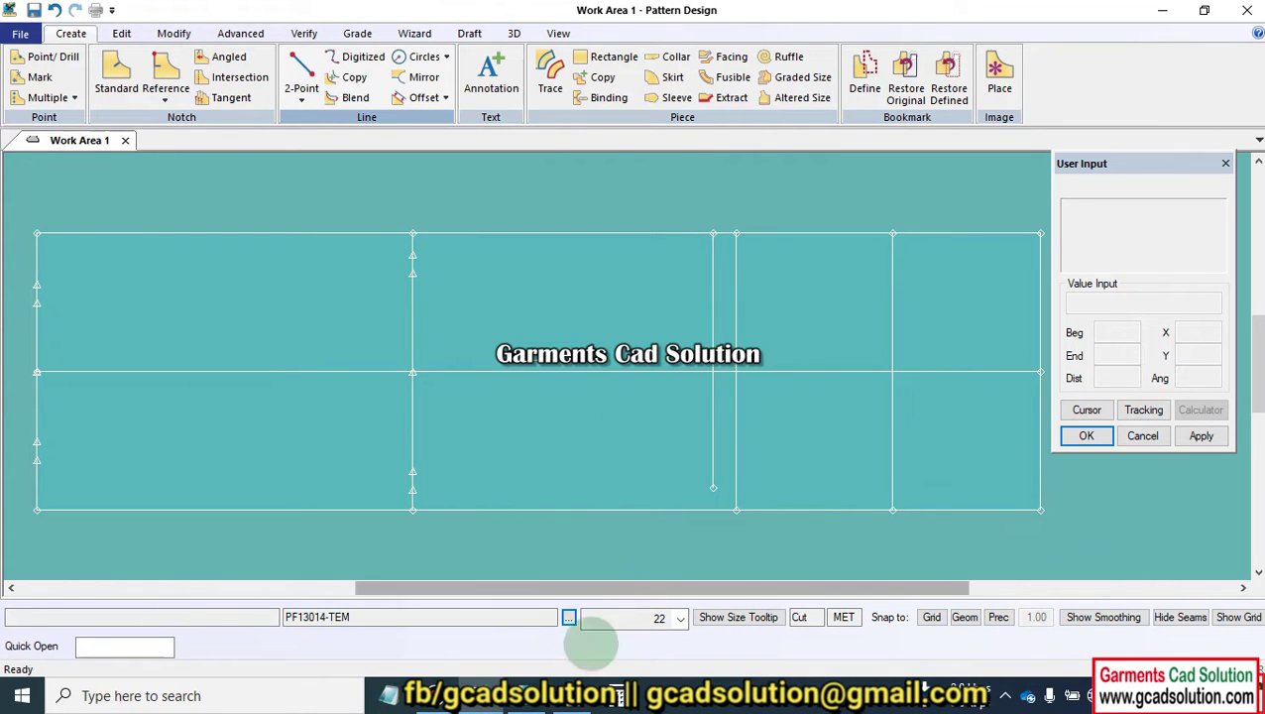
- Compute 36.3 ÷ 12 = 3.025 in Calculator, then minimize it back to the draft
click(613, 684)
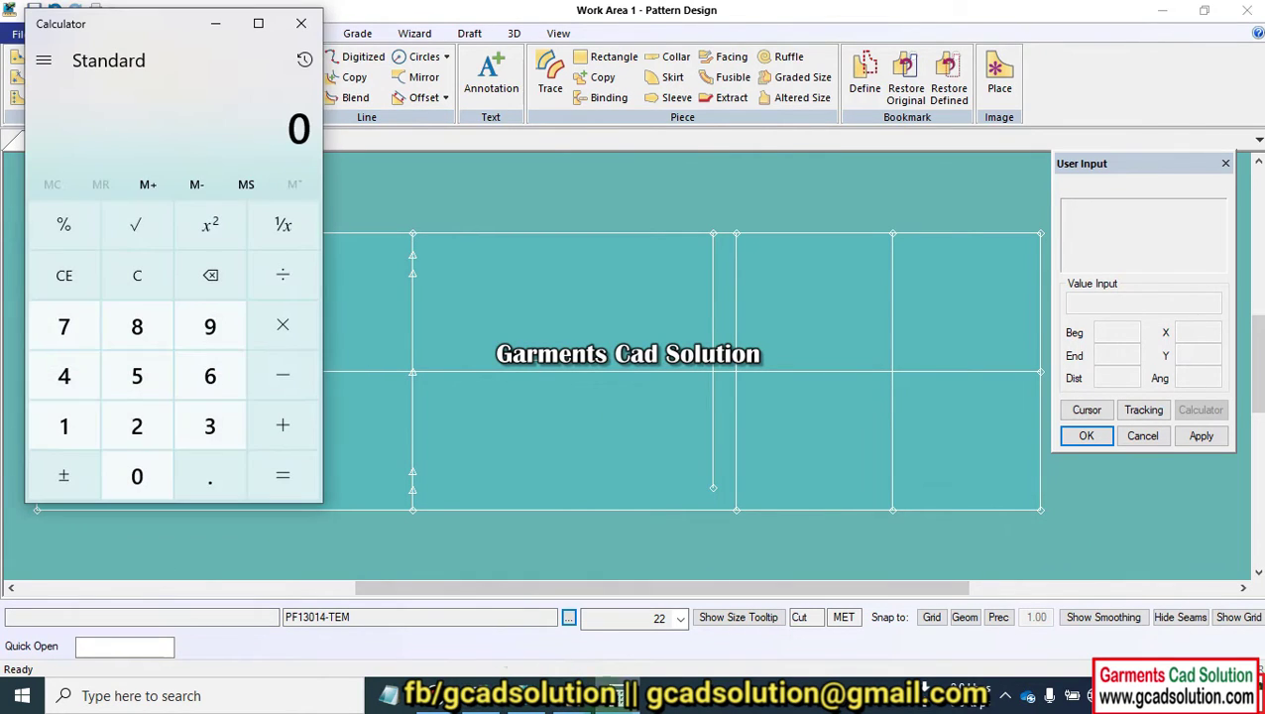
click(131, 277)
click(210, 426)
click(210, 375)
click(209, 478)
click(209, 428)
click(283, 275)
click(64, 425)
click(137, 426)
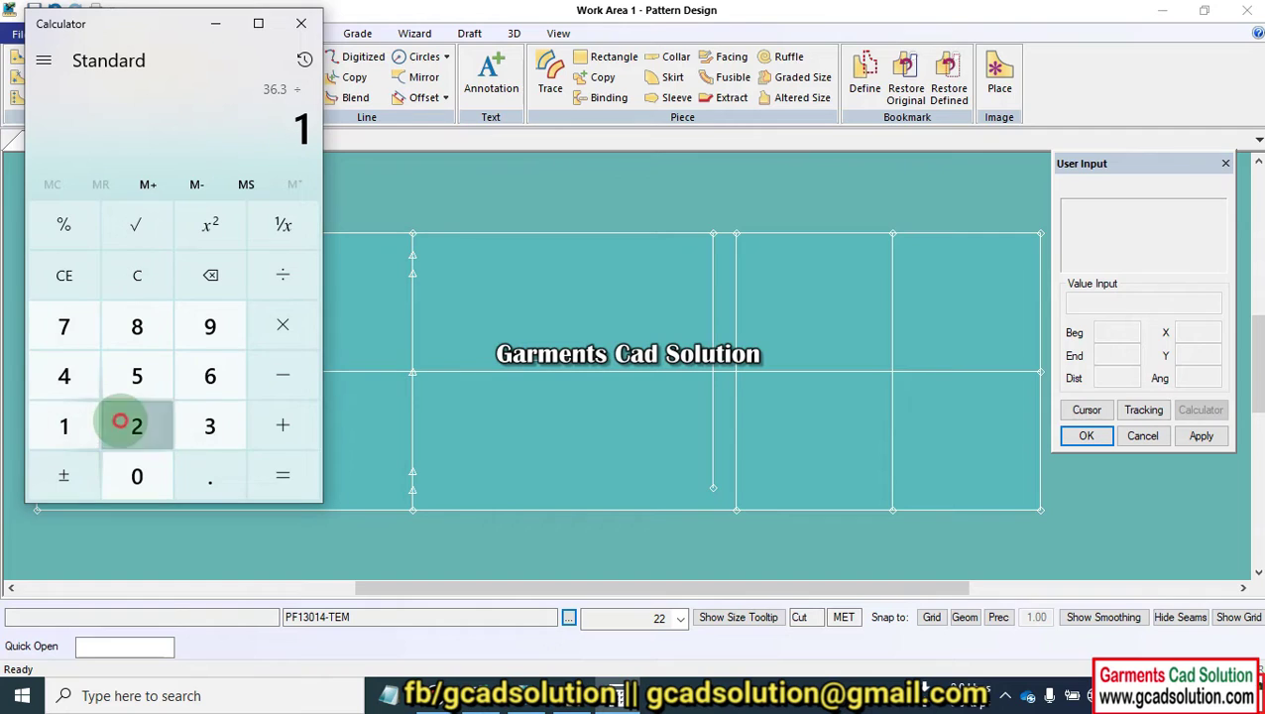
click(283, 473)
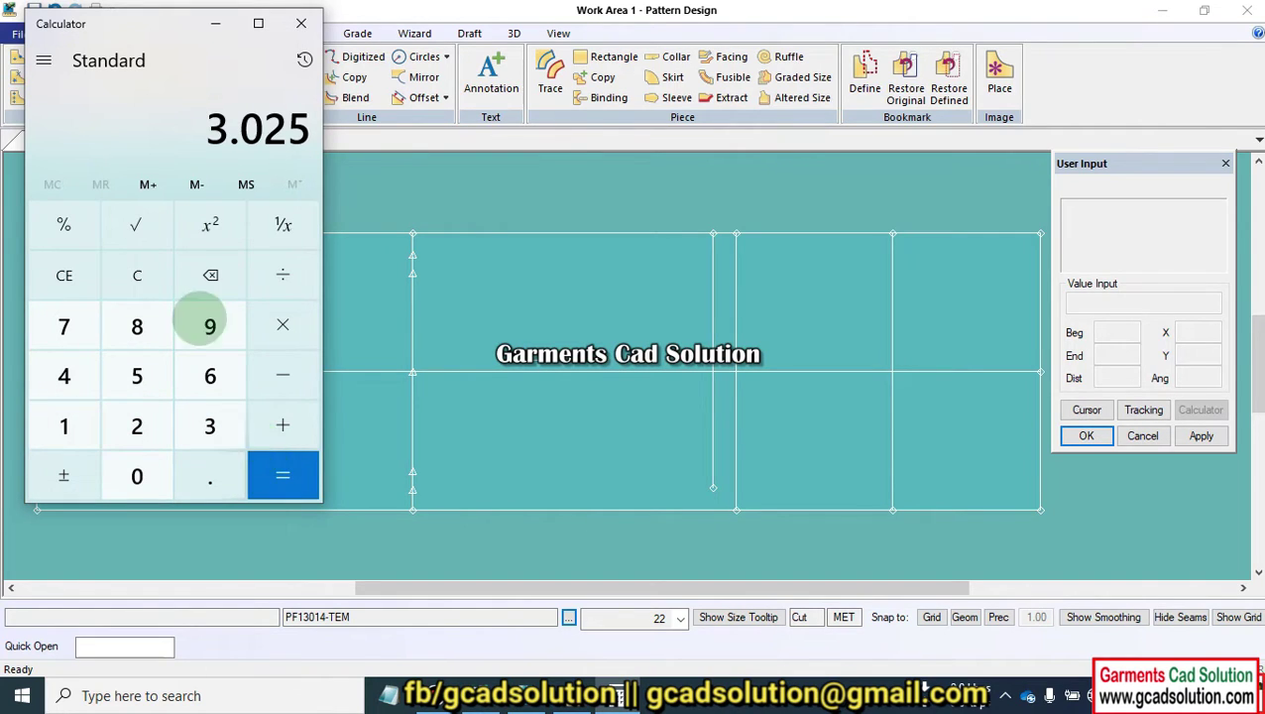
click(222, 26)
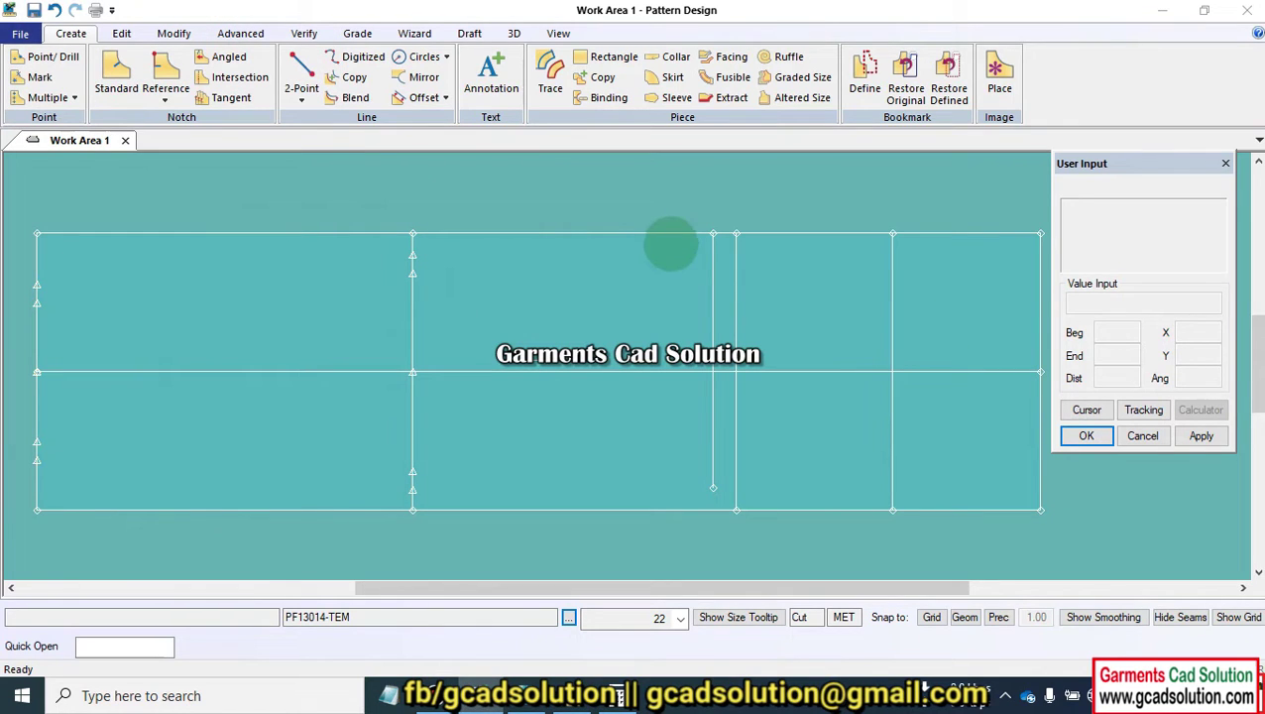
click(682, 289)
- Choose the 2-Point straight-line drawing method for the trouser draft
click(682, 289)
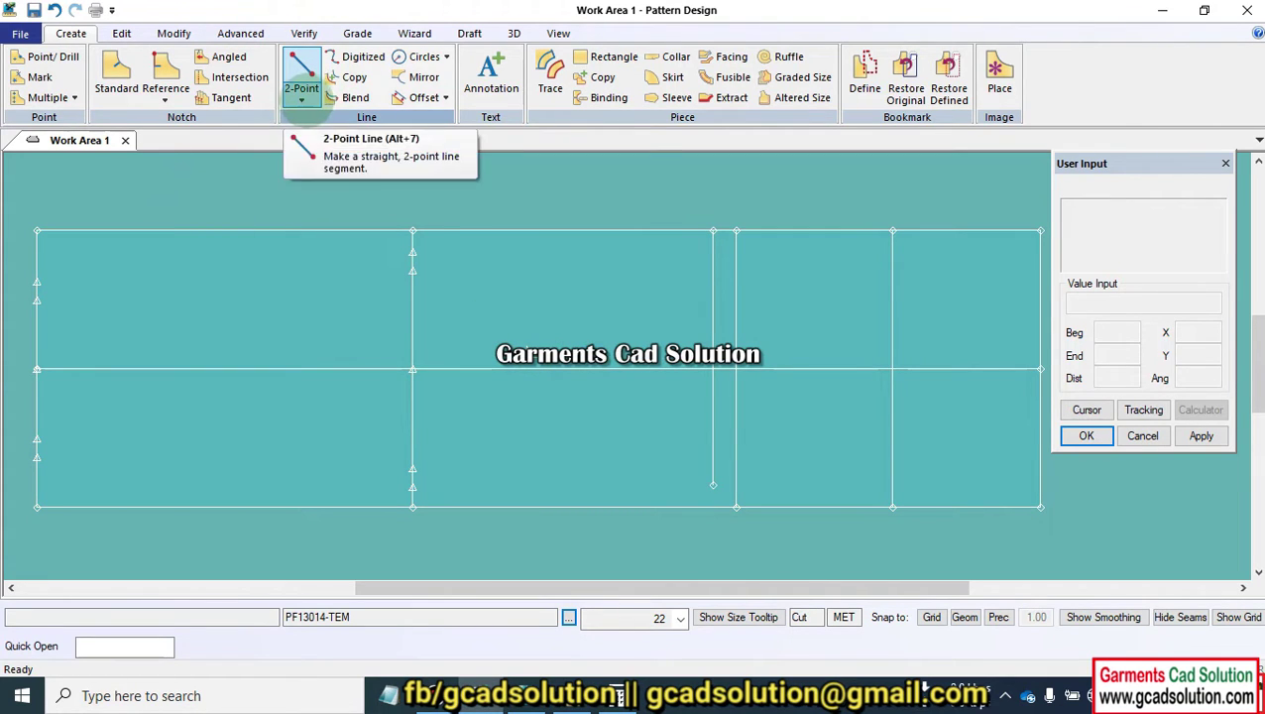
click(301, 99)
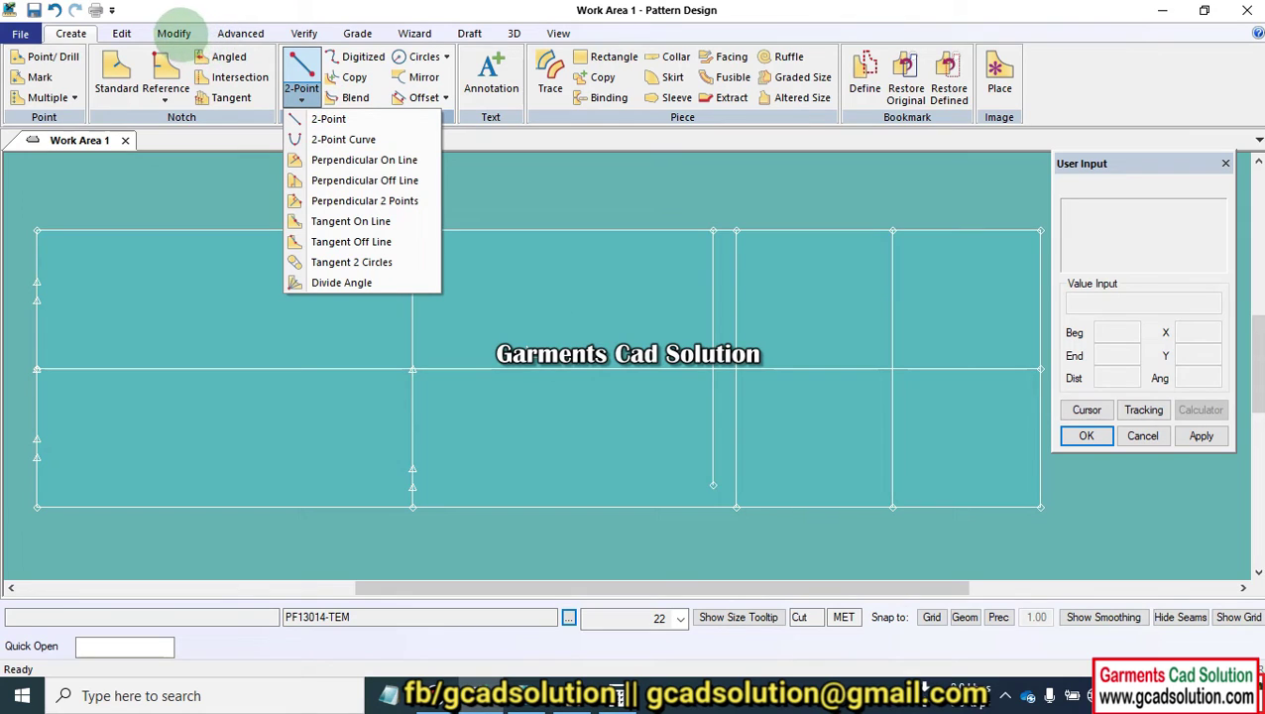
click(173, 33)
click(70, 33)
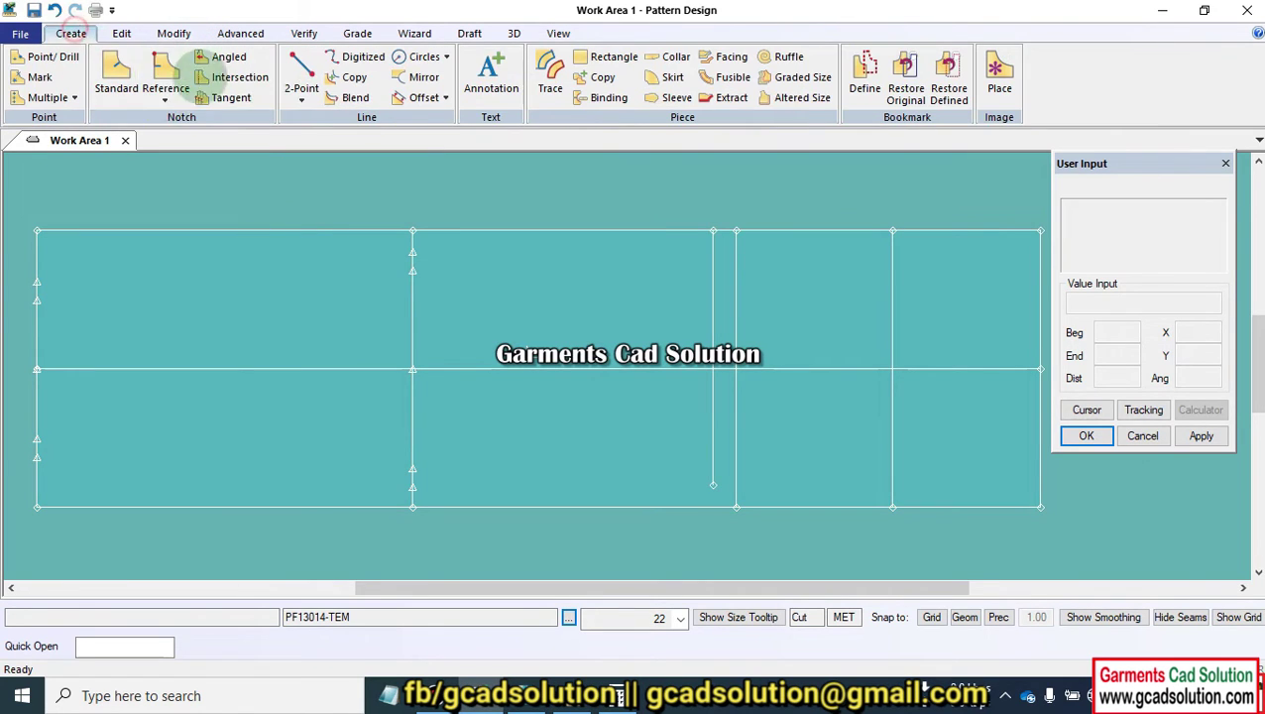
click(302, 99)
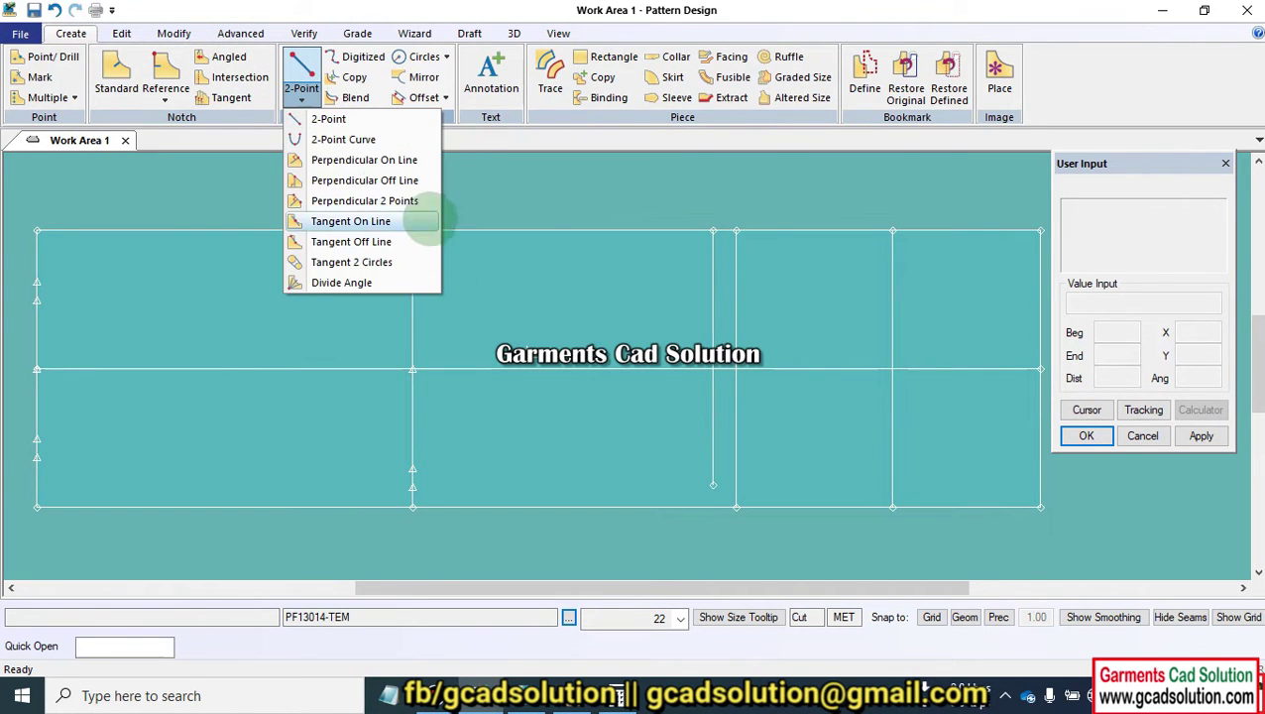
click(320, 120)
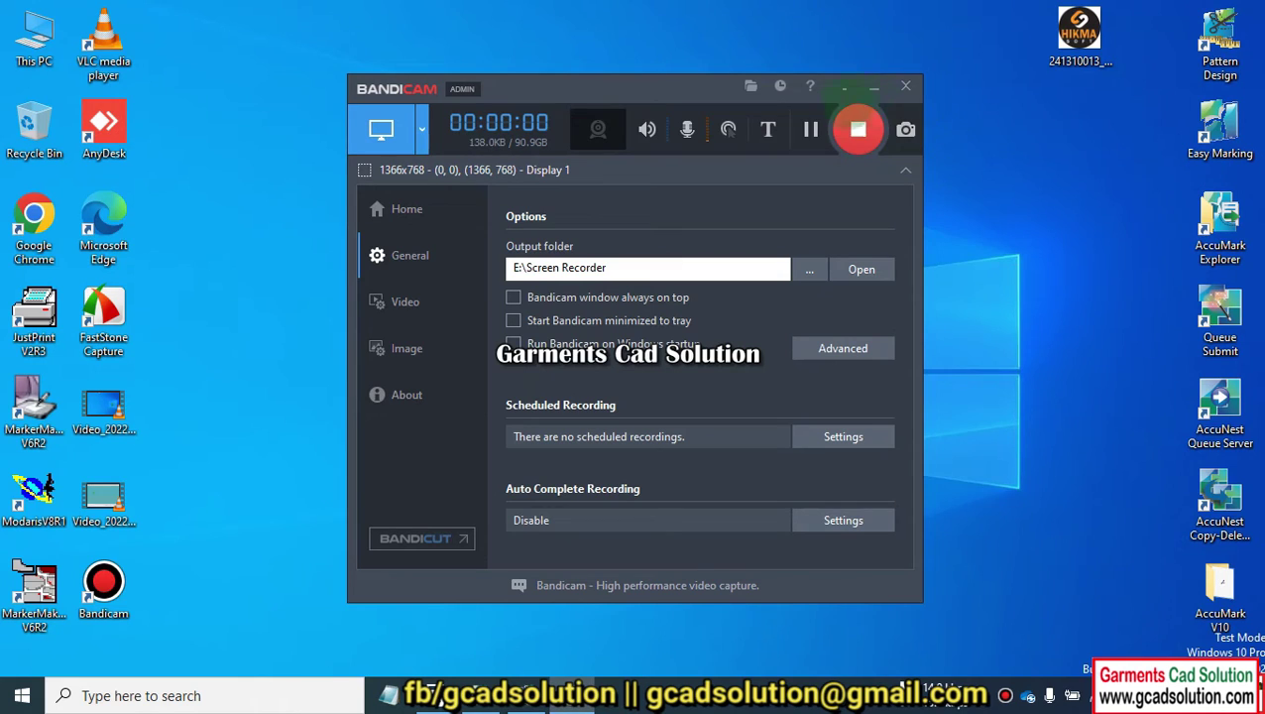
- Minimize Bandicam and restore the Pattern Design window from the taskbar
click(873, 87)
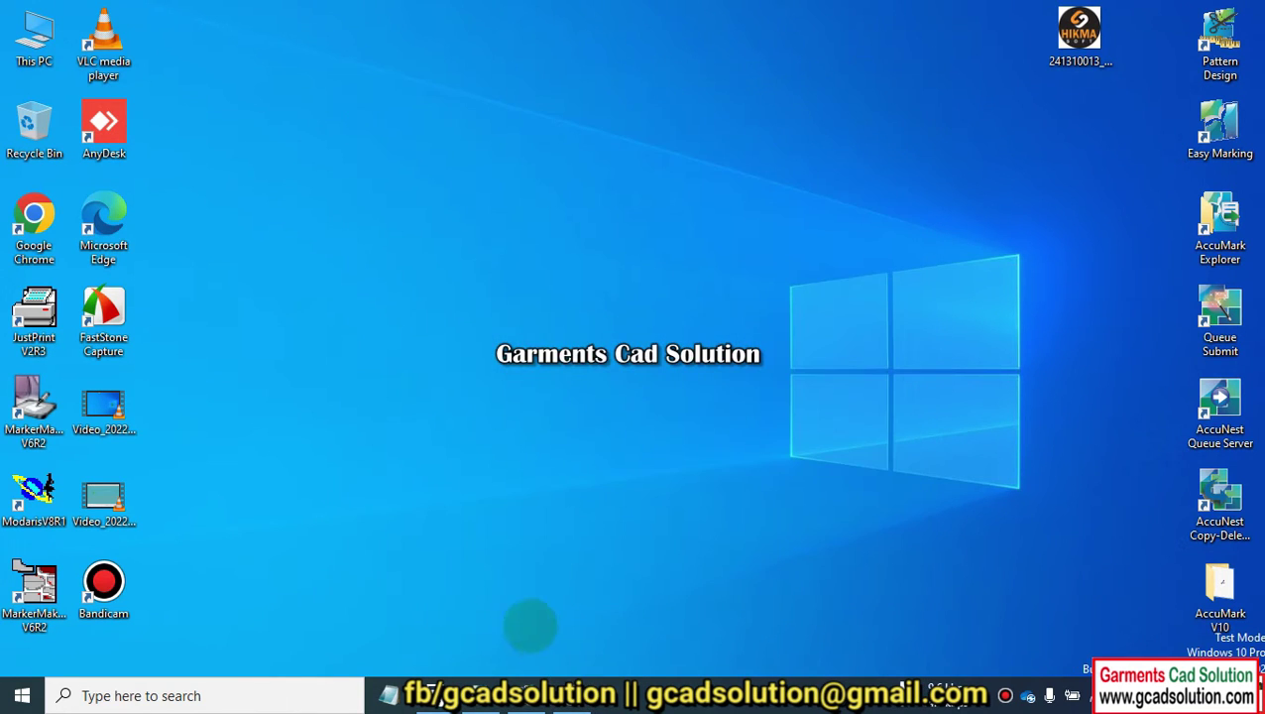
click(551, 695)
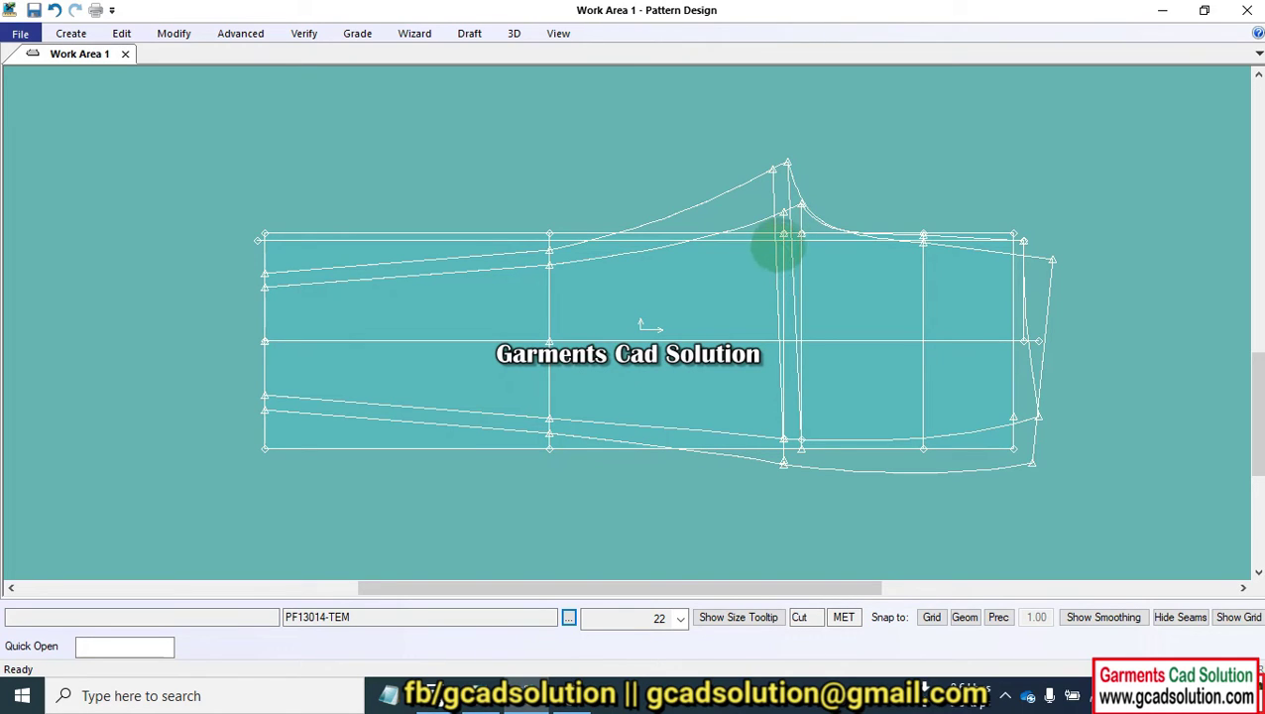
- Zoom in on the trouser front/back draft, deselect it, and pan it upward
scroll(759, 284, up, 2)
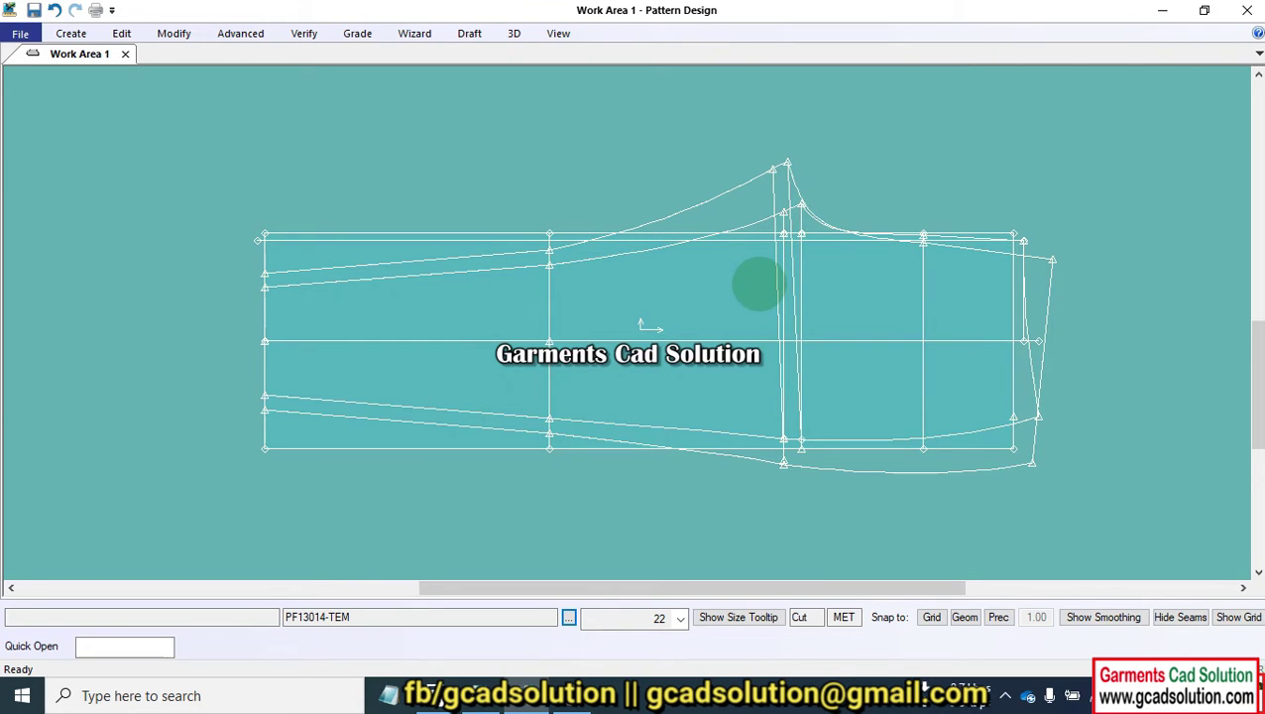
scroll(759, 286, up, 1)
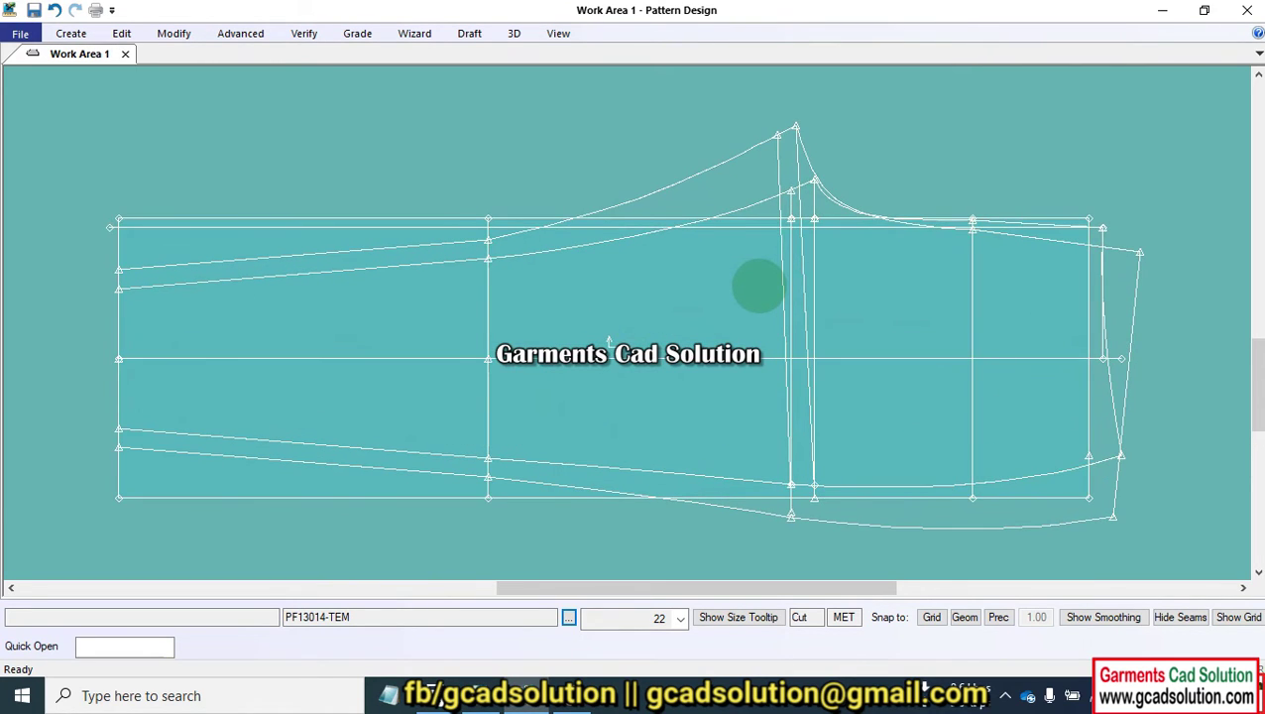
scroll(757, 292, up, 1)
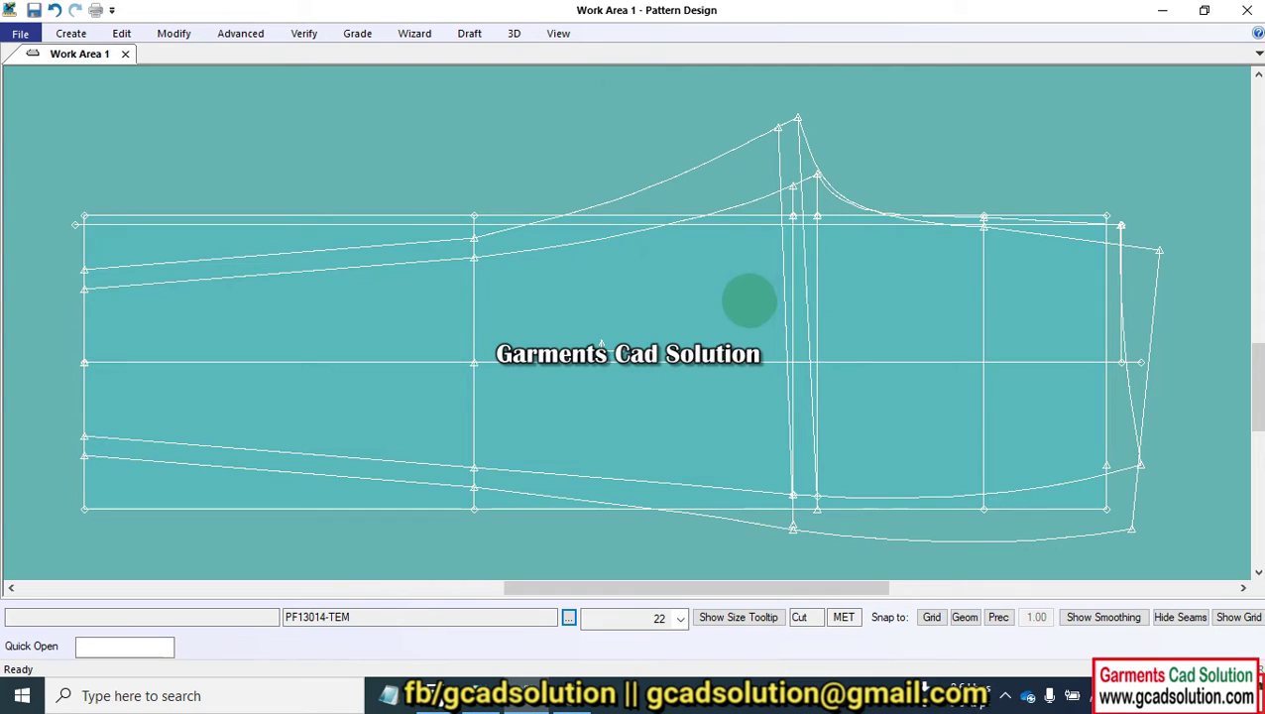
click(749, 293)
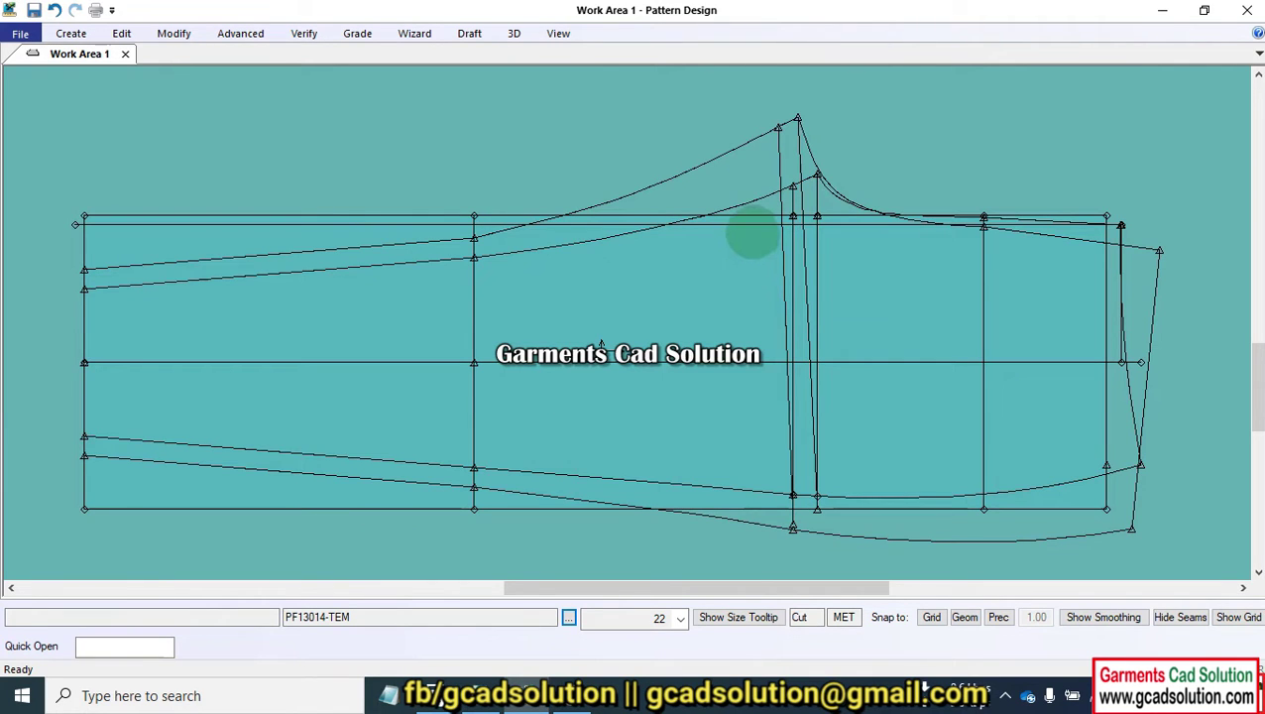
drag(751, 231, 751, 202)
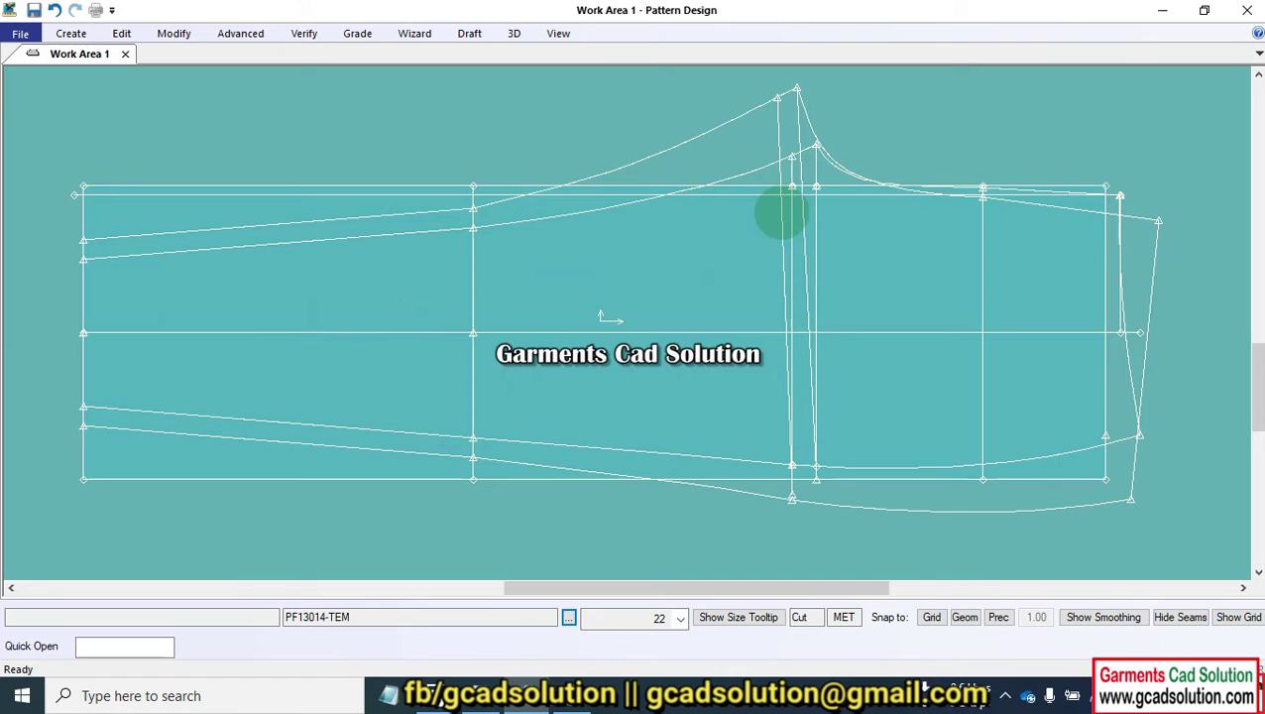
click(766, 142)
- Select the whole trouser draft and drag it slightly up and to the left
click(765, 142)
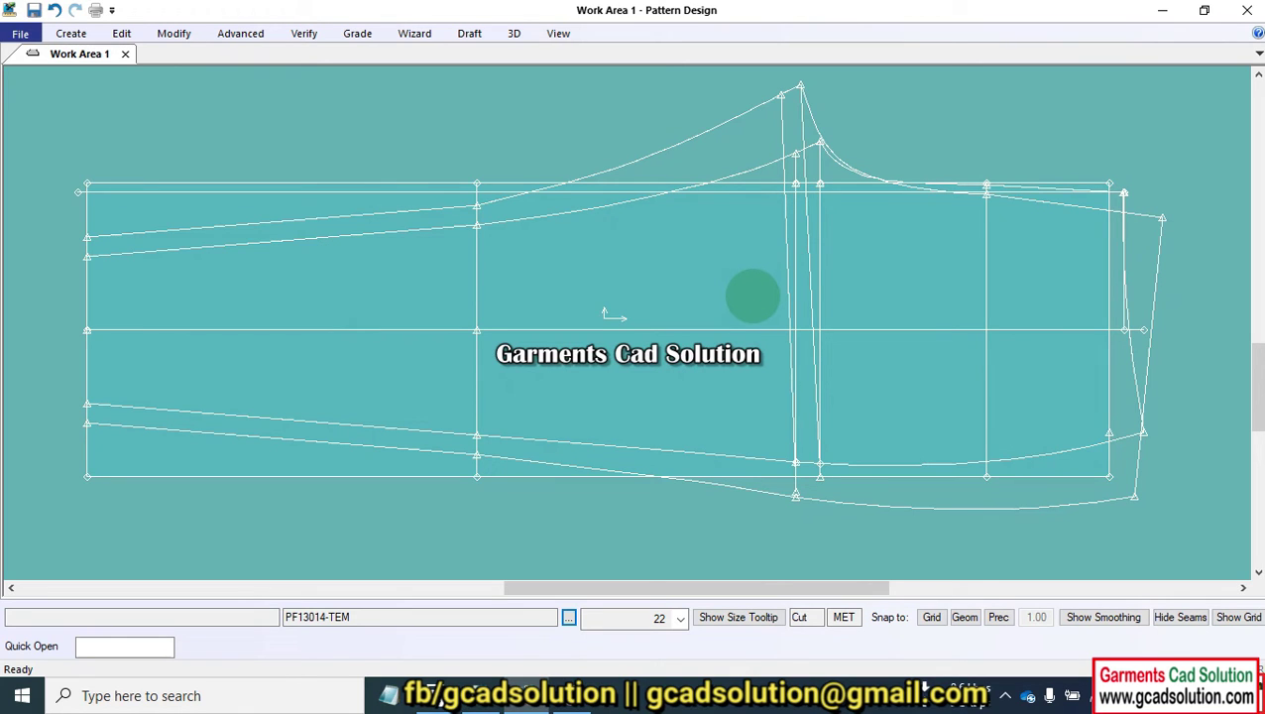
scroll(752, 294, up, 1)
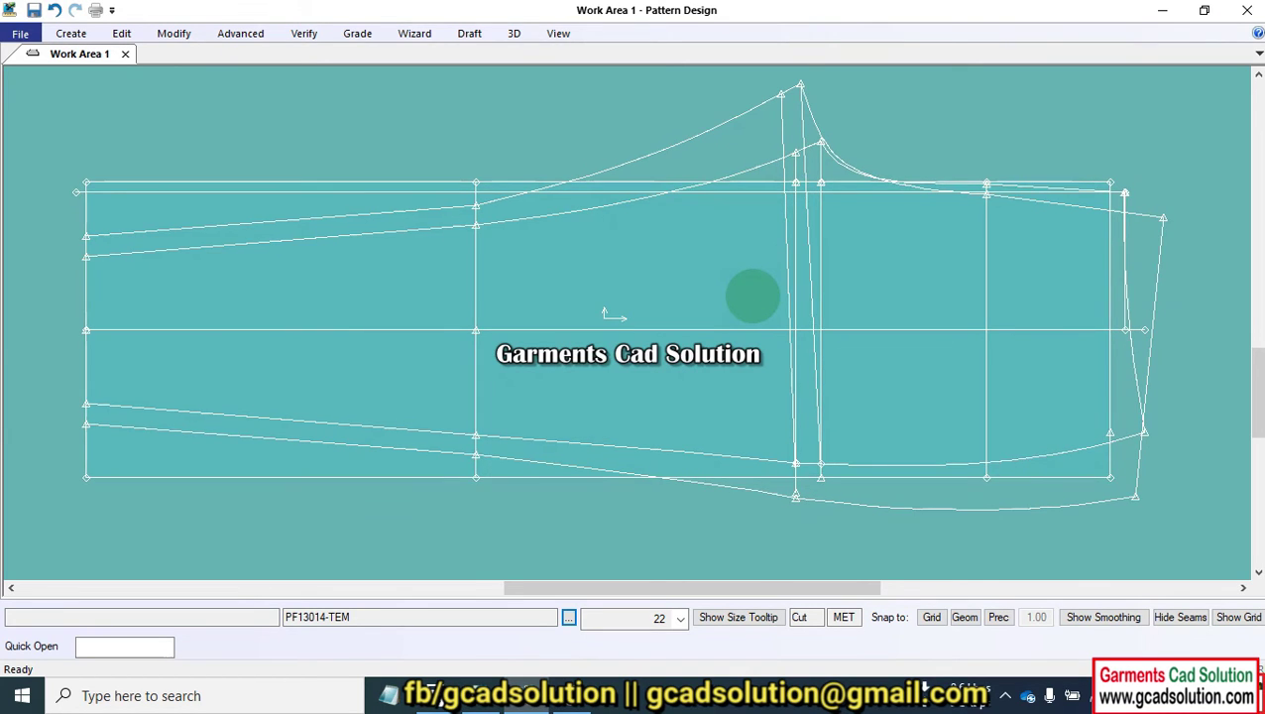
scroll(752, 295, up, 1)
click(752, 295)
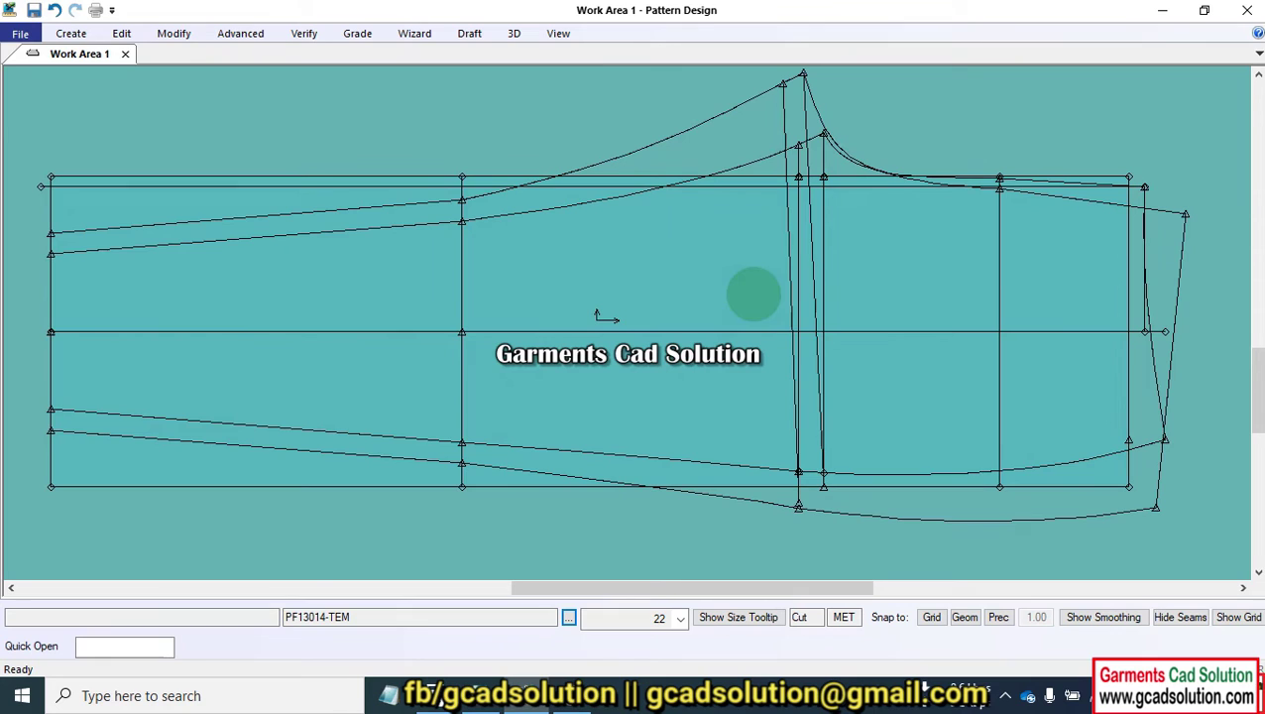
click(912, 289)
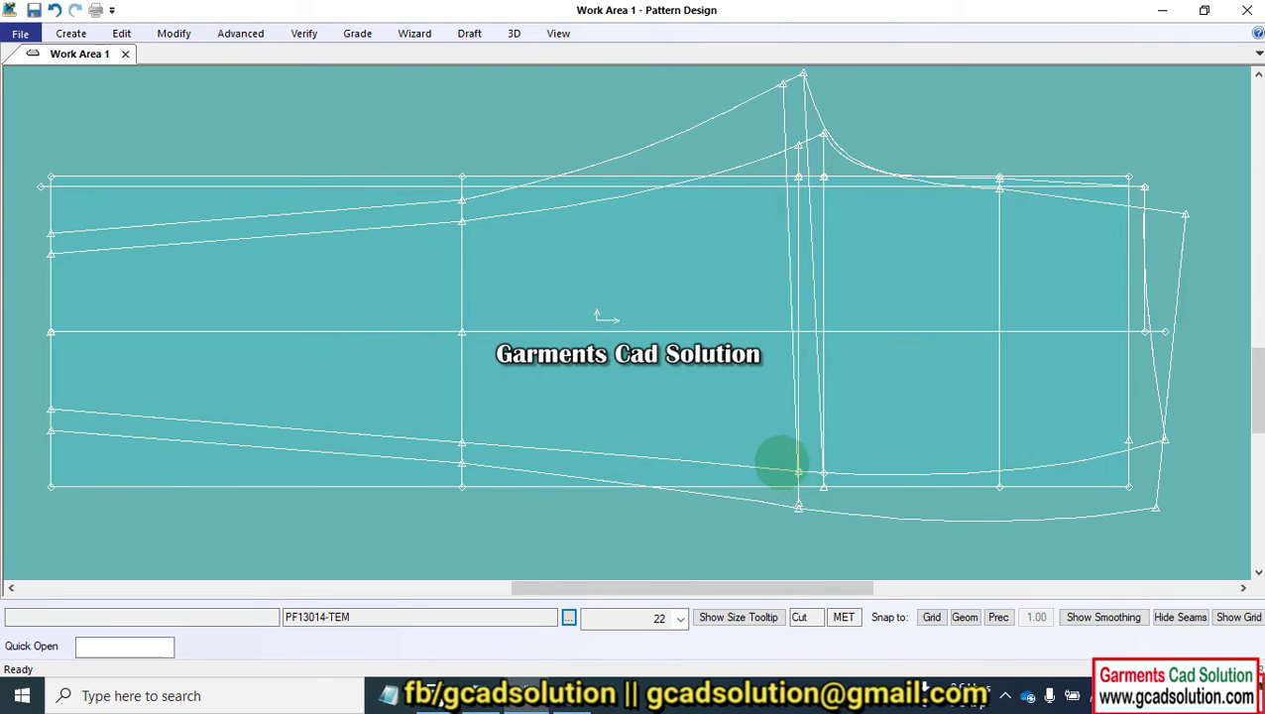
click(779, 455)
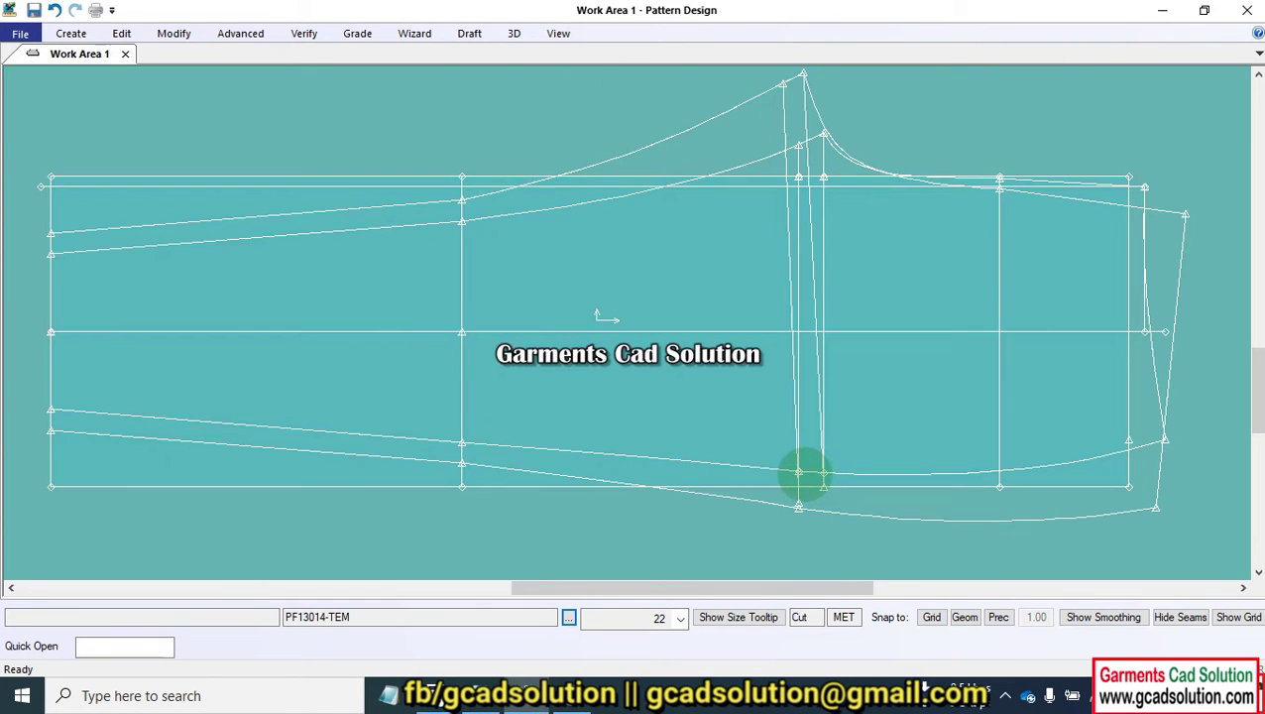
drag(803, 476, 795, 472)
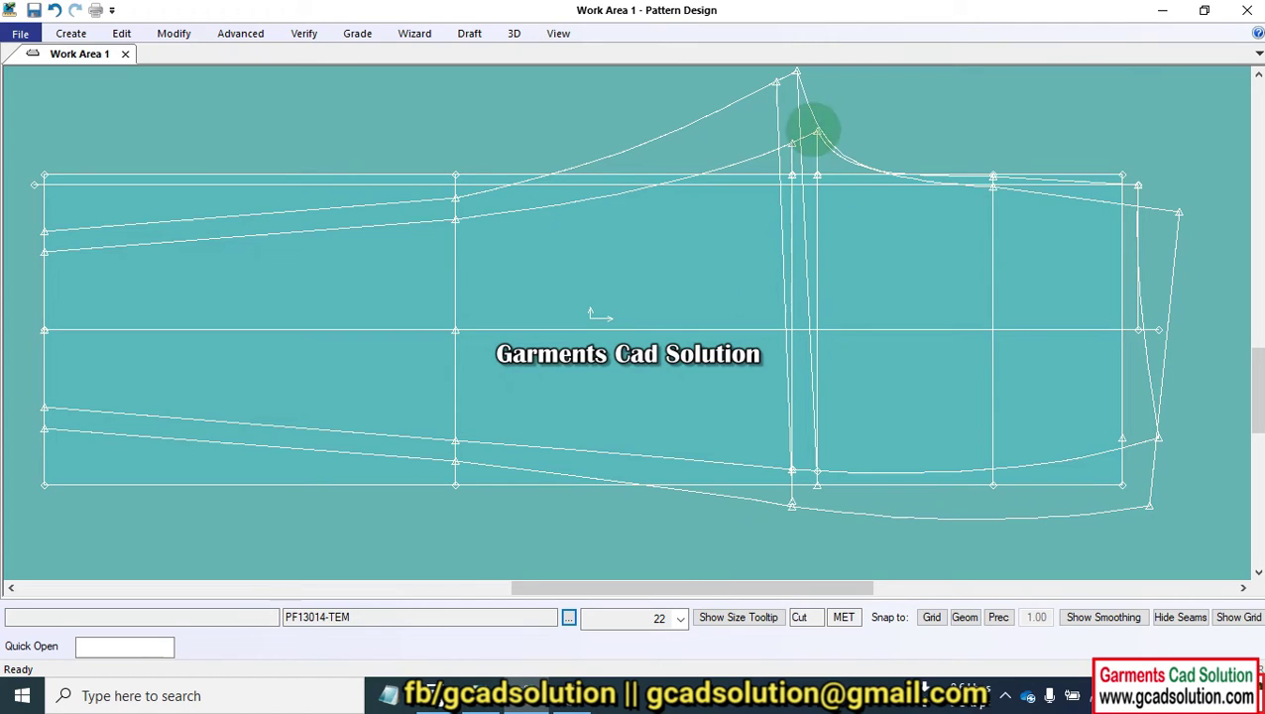
scroll(843, 188, up, 1)
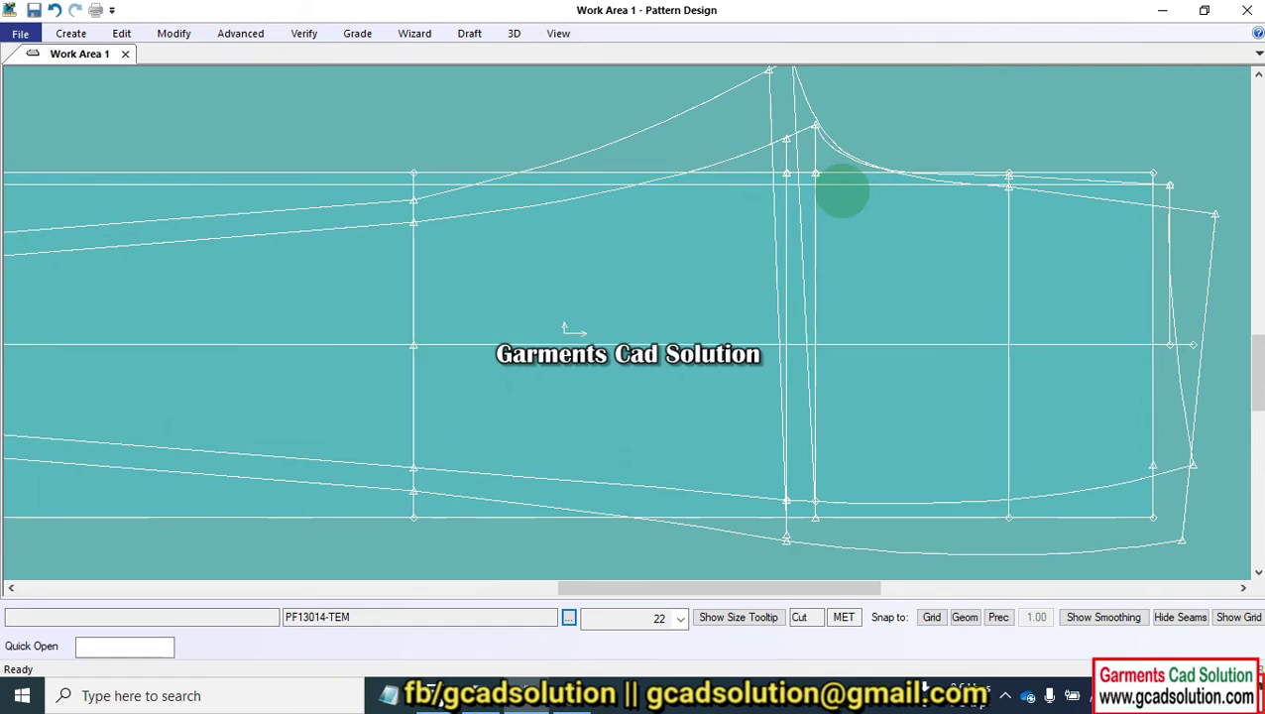
scroll(842, 188, down, 2)
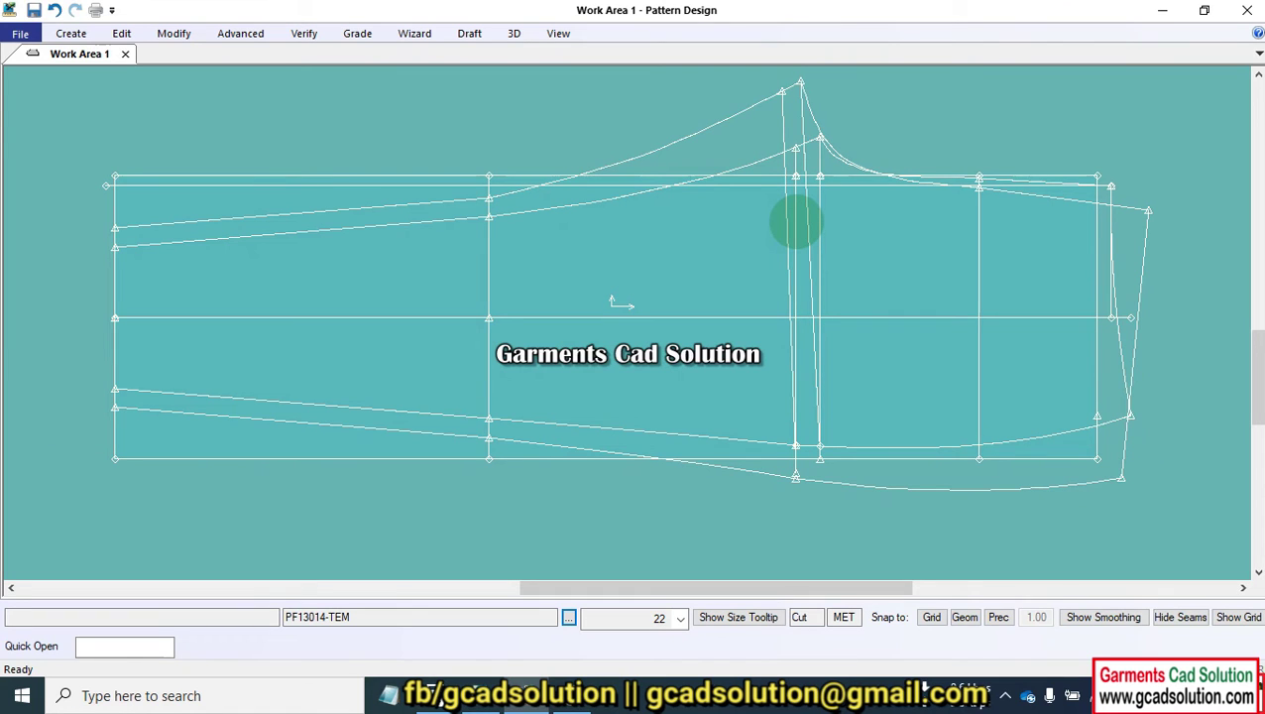
scroll(796, 224, up, 1)
scroll(797, 223, up, 1)
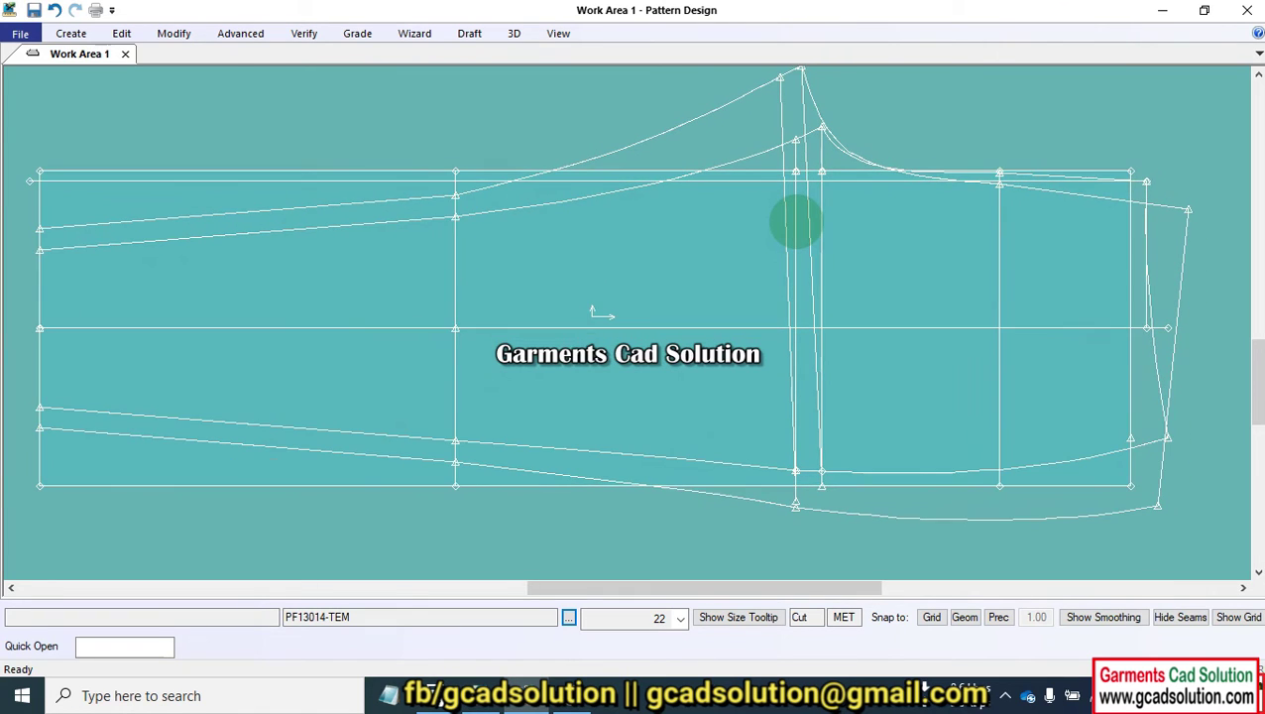
scroll(797, 223, up, 1)
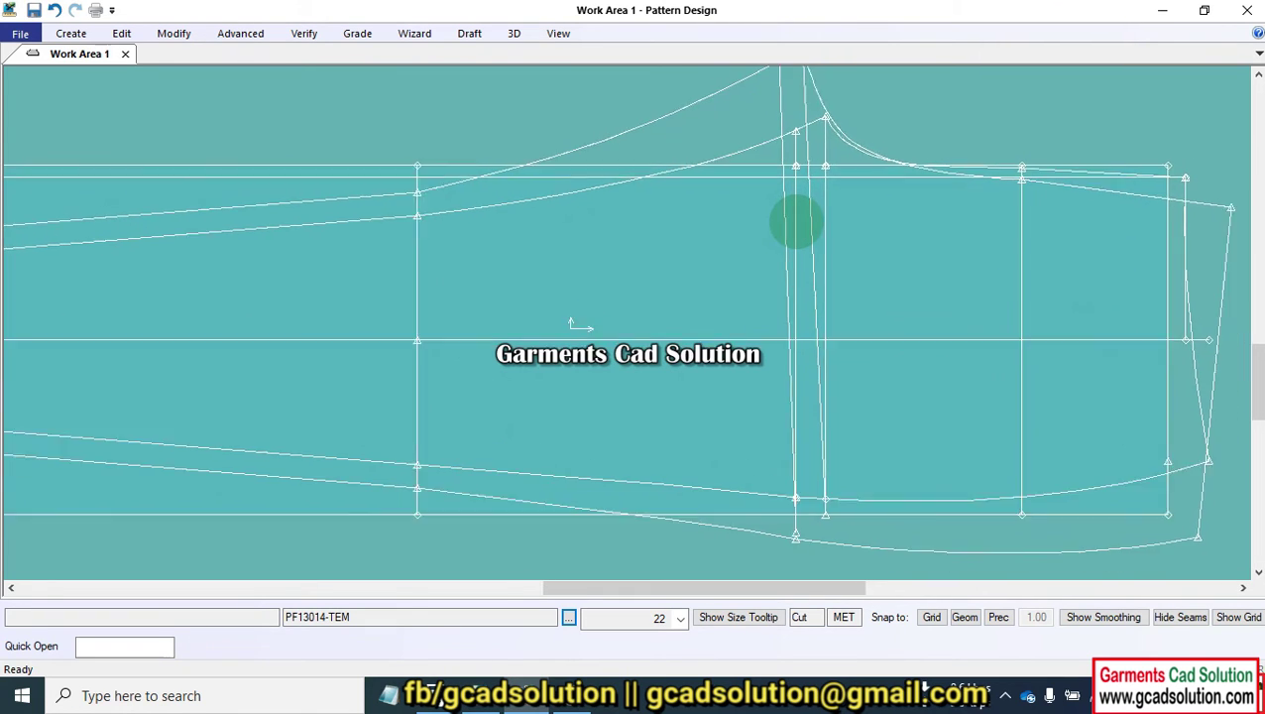
scroll(796, 223, down, 1)
scroll(796, 223, down, 1)
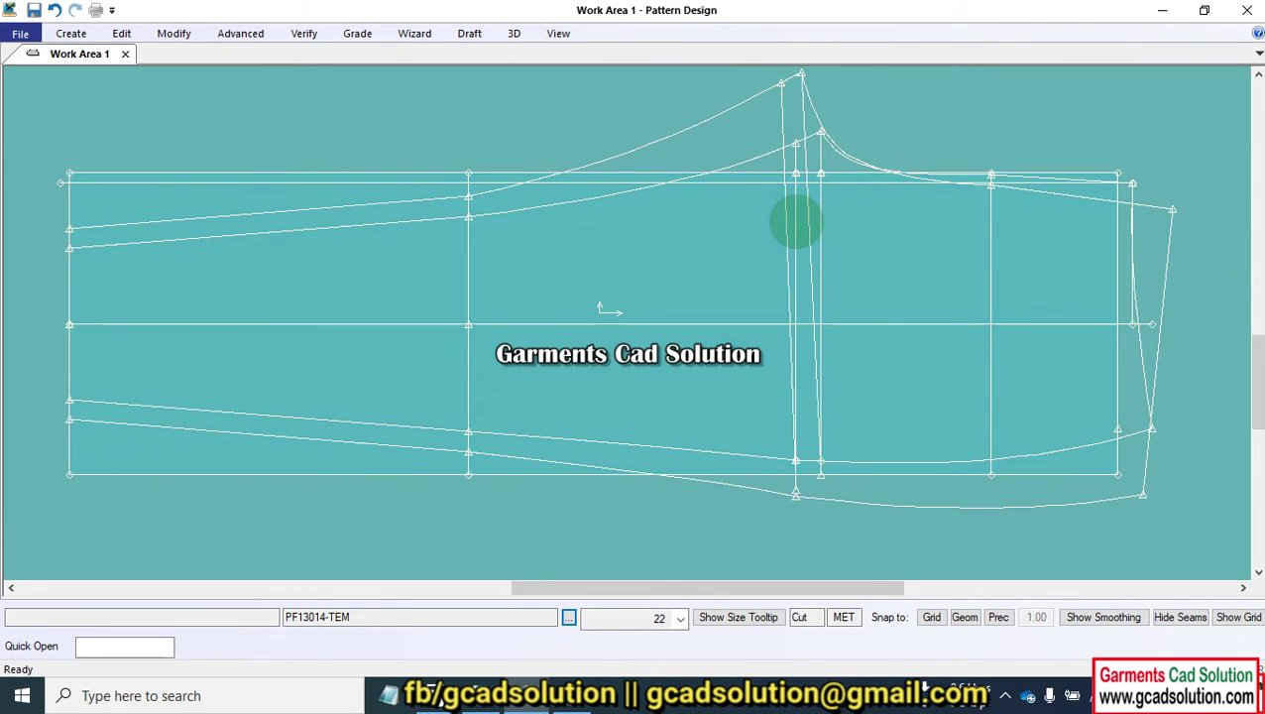
scroll(796, 223, down, 1)
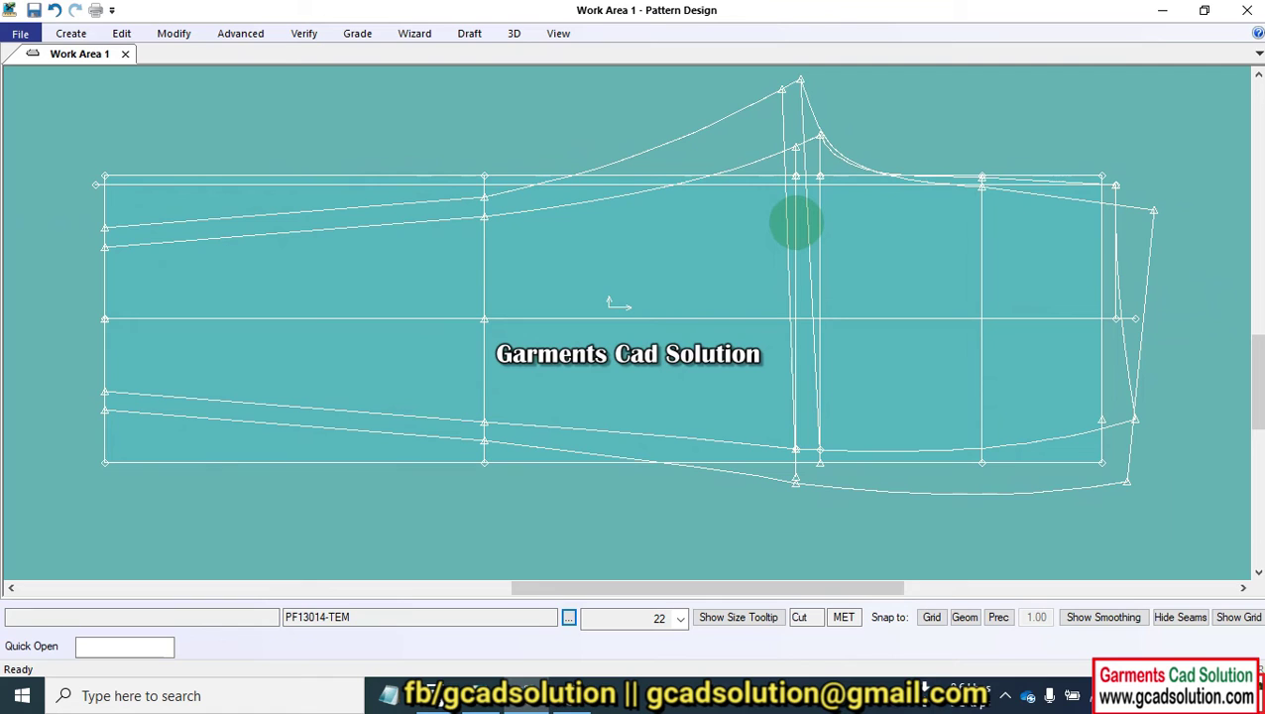
scroll(793, 231, down, 1)
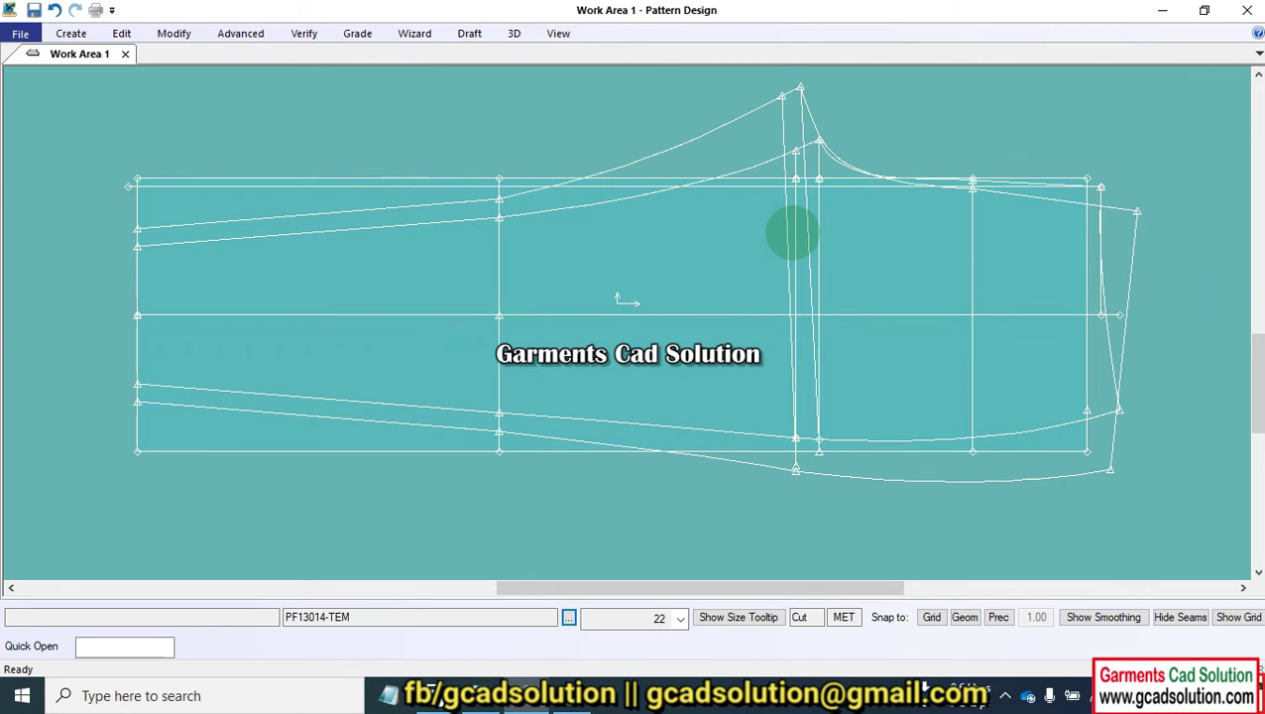
scroll(793, 231, down, 1)
scroll(793, 231, up, 2)
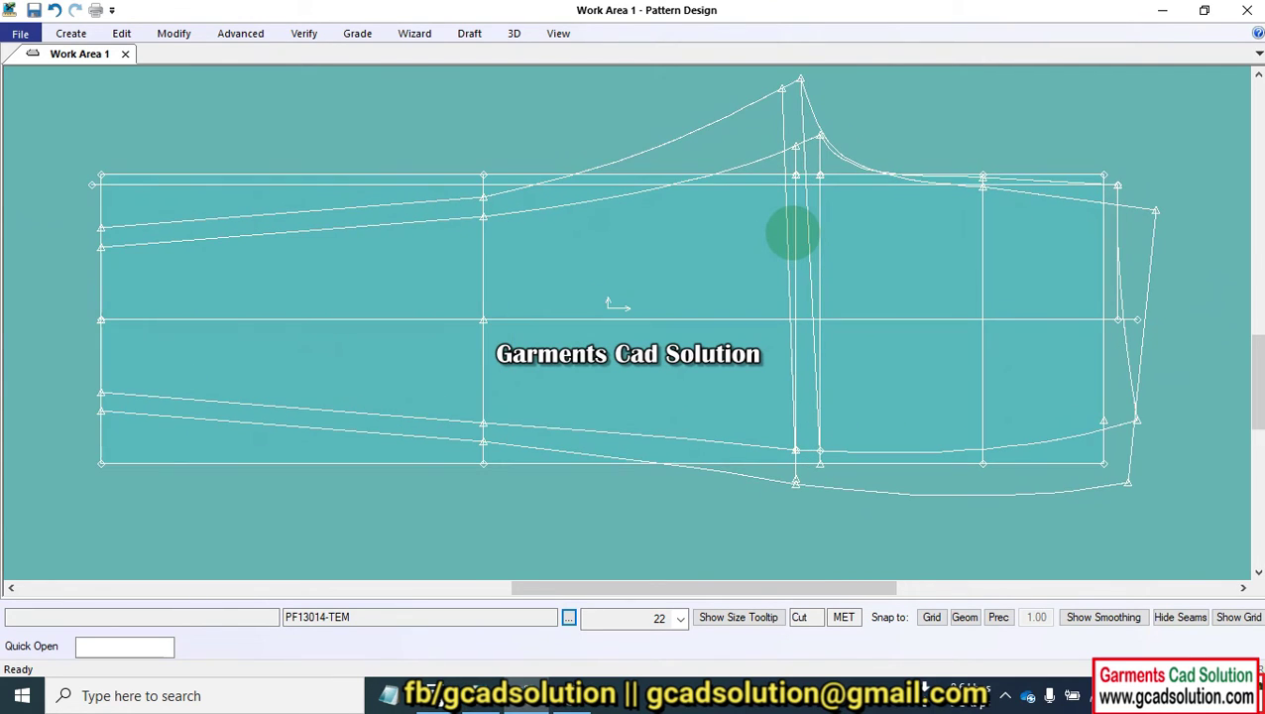
scroll(793, 233, up, 1)
scroll(794, 233, down, 1)
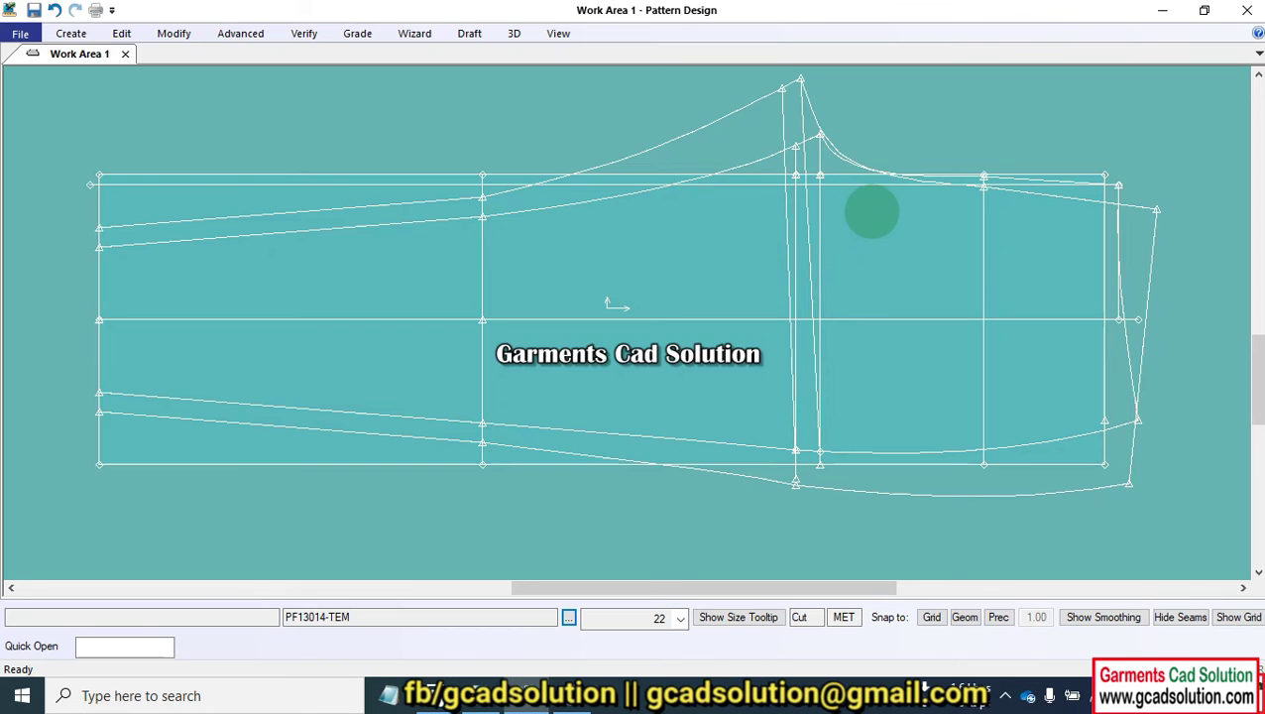
- Drag the trouser draft left and slightly down, then zoom in
drag(802, 217, 734, 234)
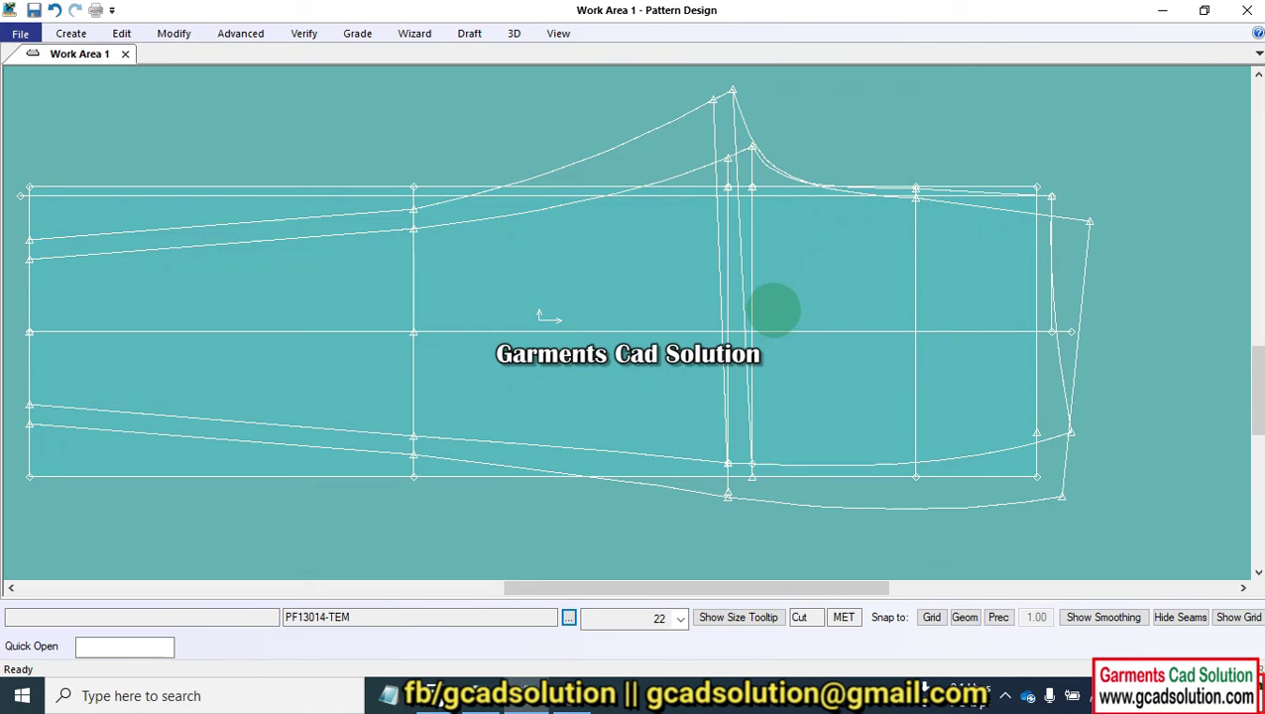
scroll(773, 310, up, 1)
scroll(773, 310, up, 1)
scroll(771, 311, up, 1)
scroll(773, 309, up, 1)
scroll(774, 310, down, 1)
scroll(774, 309, down, 1)
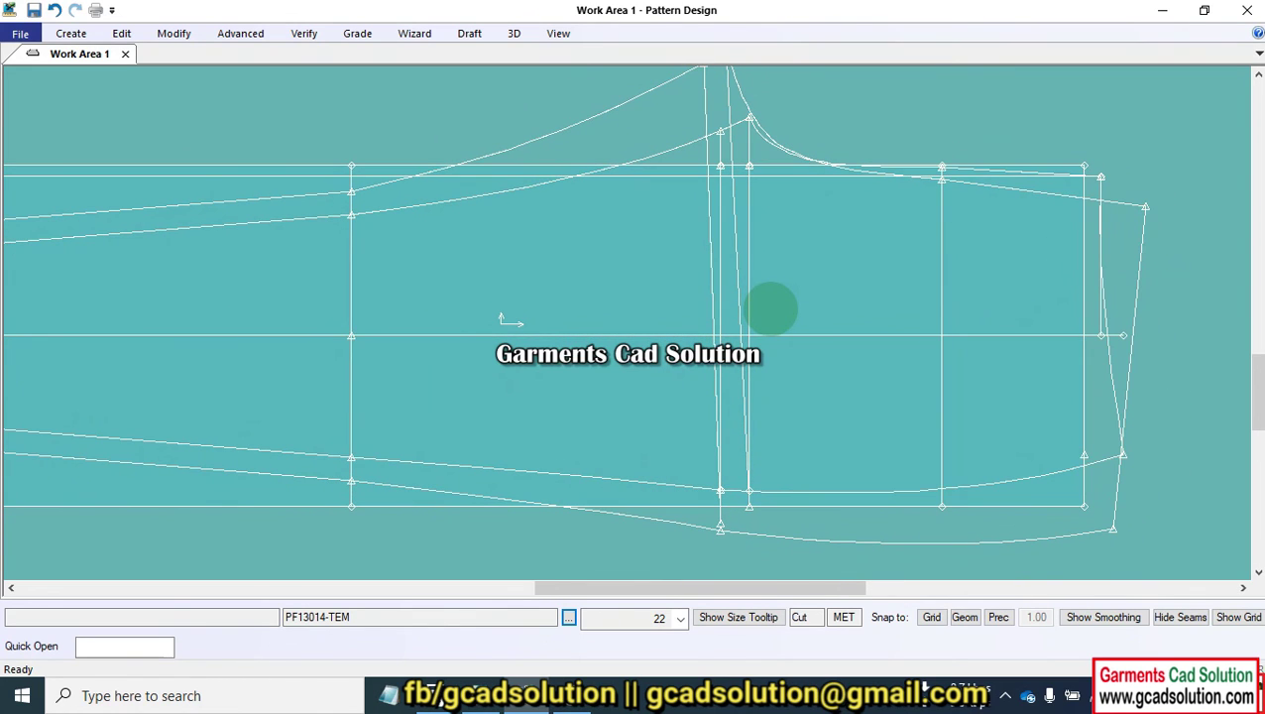
scroll(773, 310, up, 1)
scroll(773, 310, up, 1)
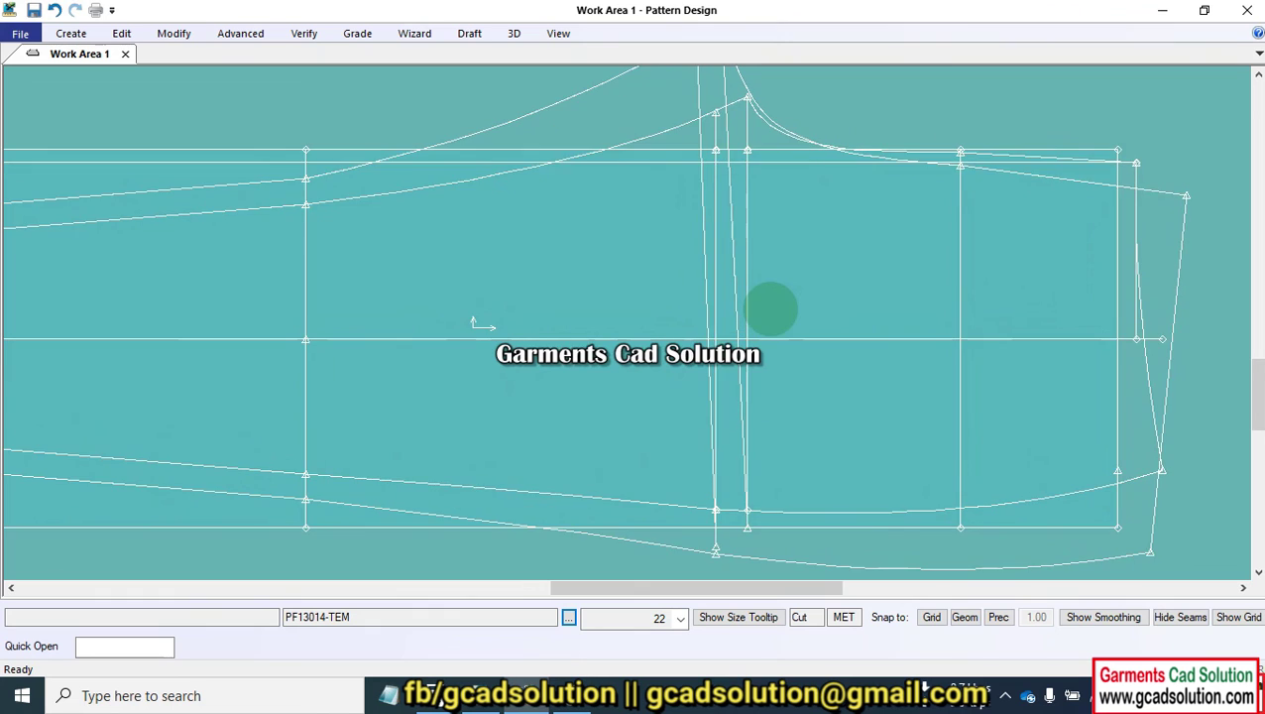
scroll(773, 310, down, 3)
scroll(771, 309, down, 2)
scroll(770, 310, down, 1)
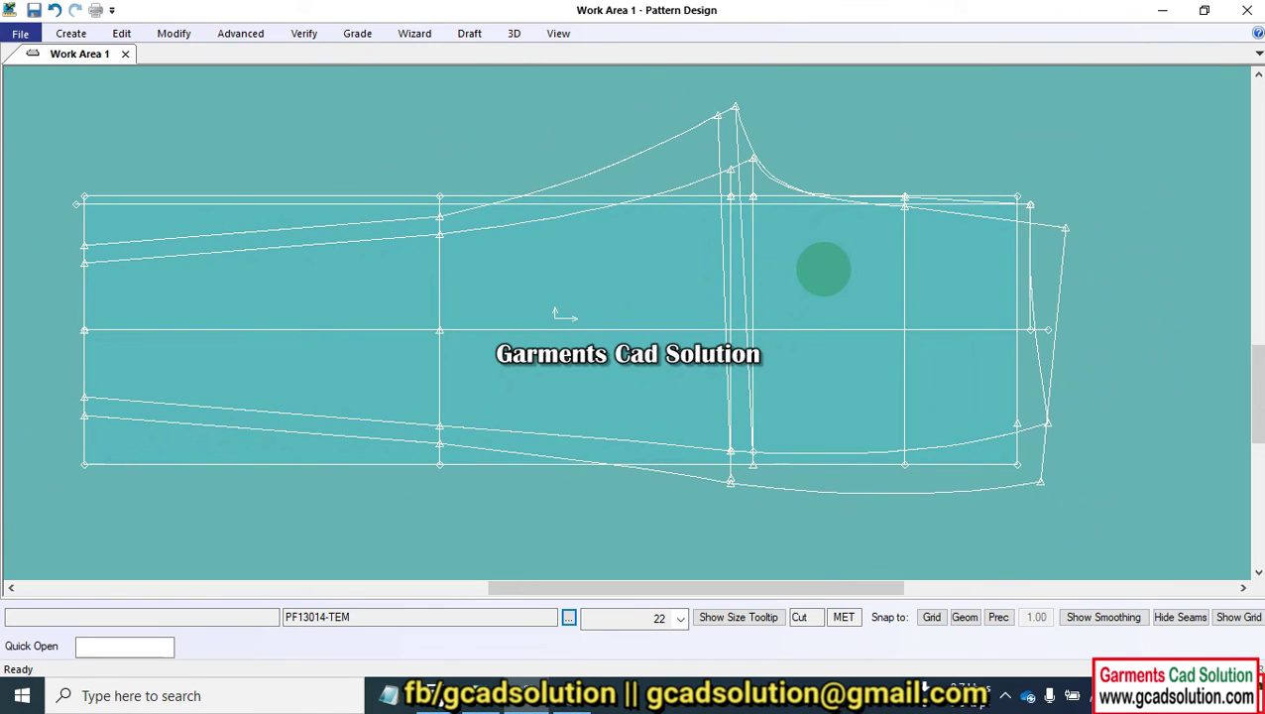
scroll(823, 269, up, 1)
scroll(823, 270, up, 1)
scroll(823, 270, up, 1)
scroll(823, 270, down, 1)
scroll(823, 270, down, 2)
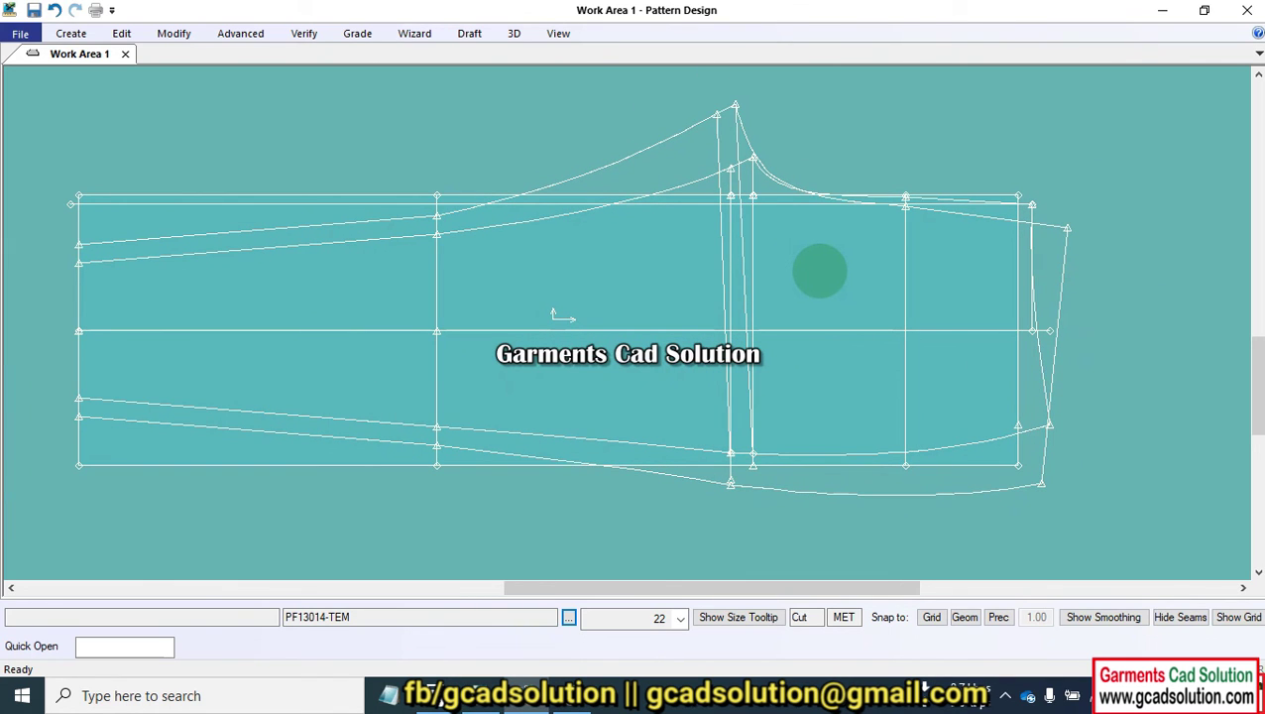
scroll(810, 296, up, 1)
scroll(809, 299, down, 2)
scroll(810, 298, up, 1)
scroll(810, 298, up, 1)
scroll(811, 297, down, 3)
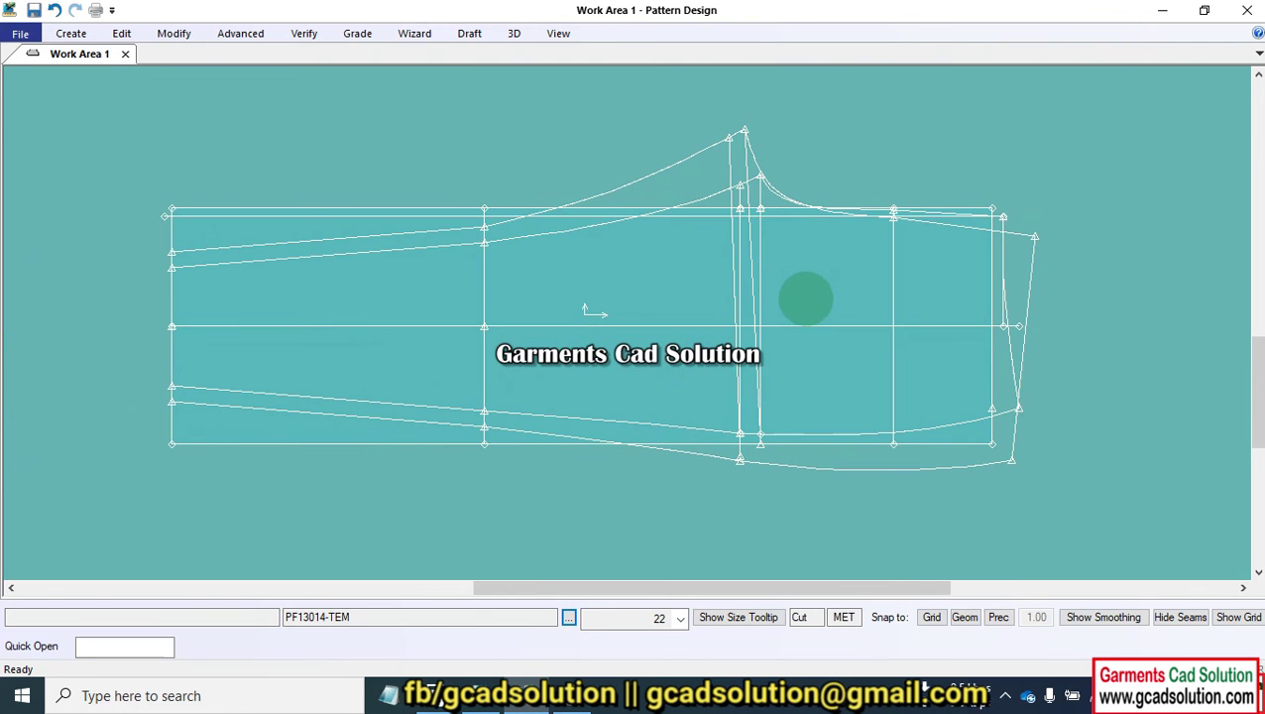
scroll(461, 283, up, 1)
scroll(466, 284, up, 1)
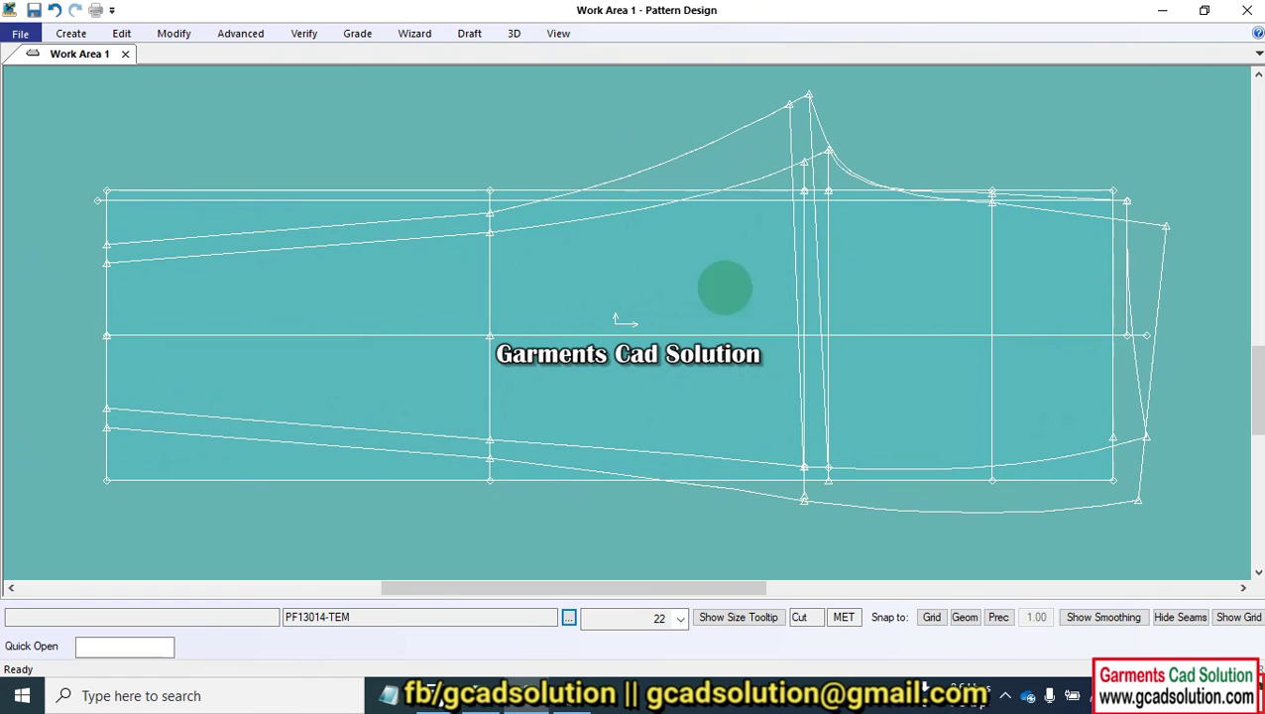
scroll(936, 317, up, 1)
scroll(827, 311, down, 1)
scroll(829, 312, down, 1)
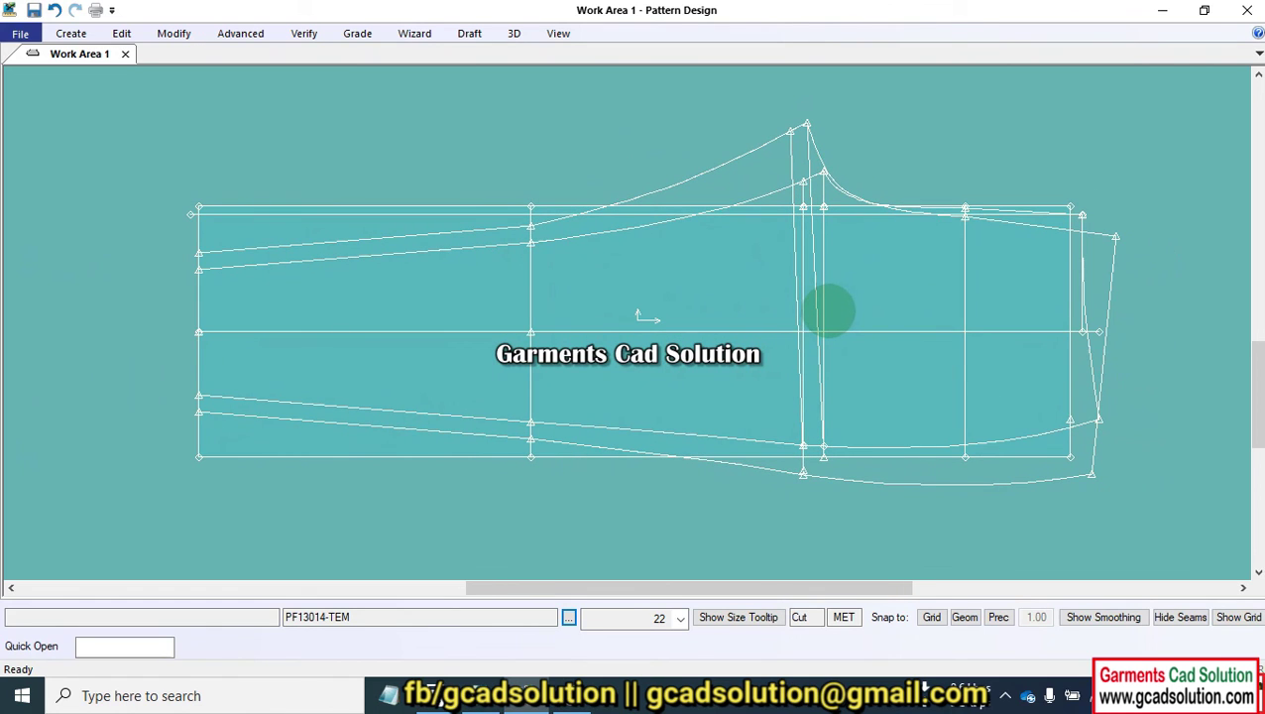
scroll(828, 312, down, 1)
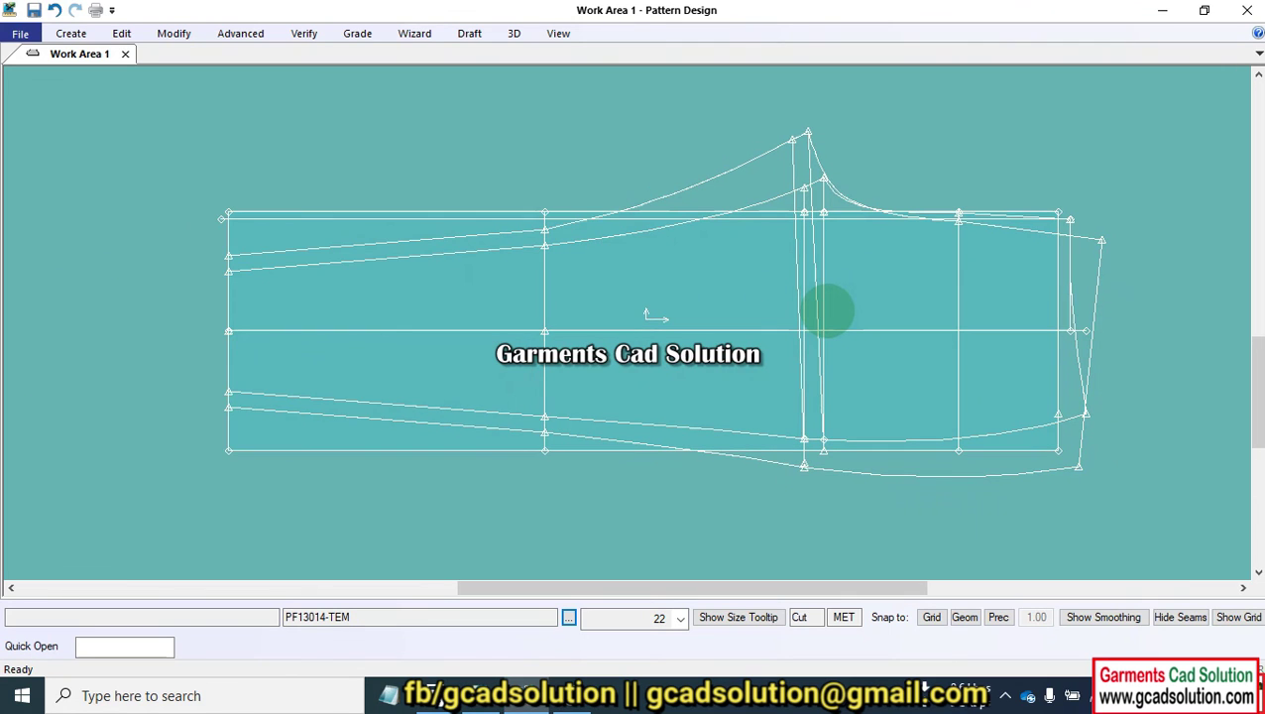
scroll(828, 311, up, 1)
scroll(828, 311, up, 1)
scroll(828, 311, down, 1)
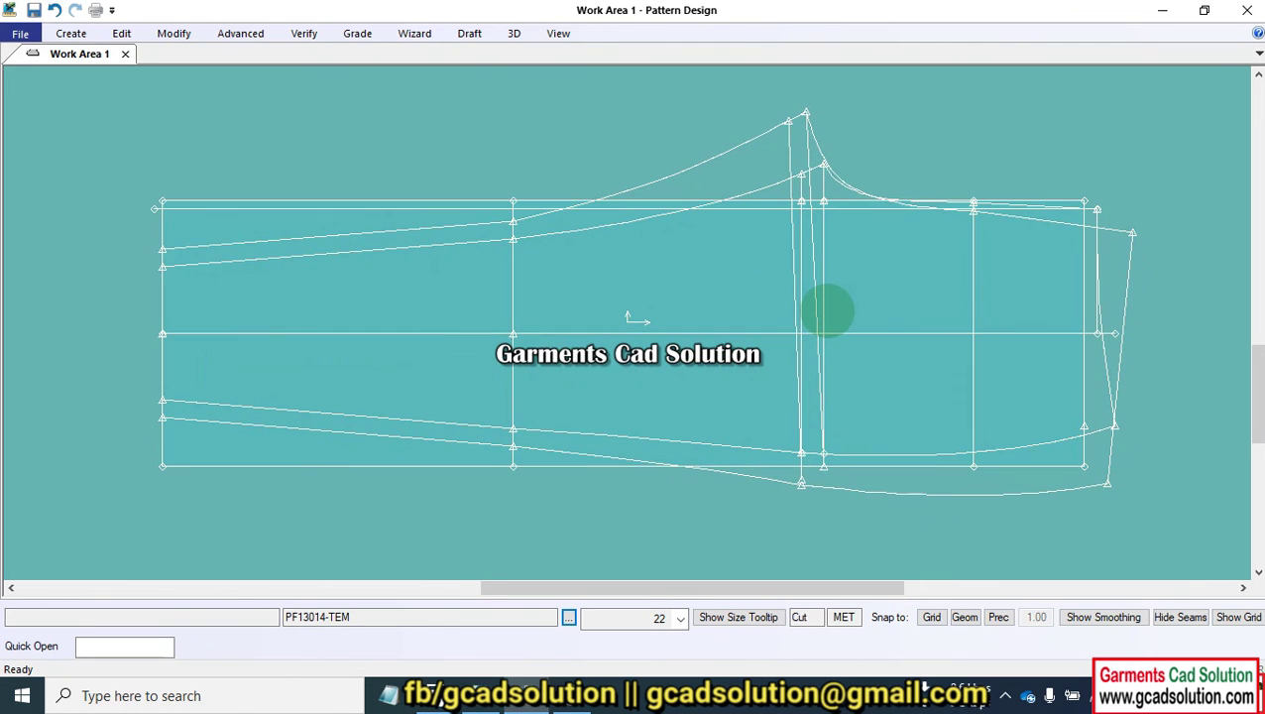